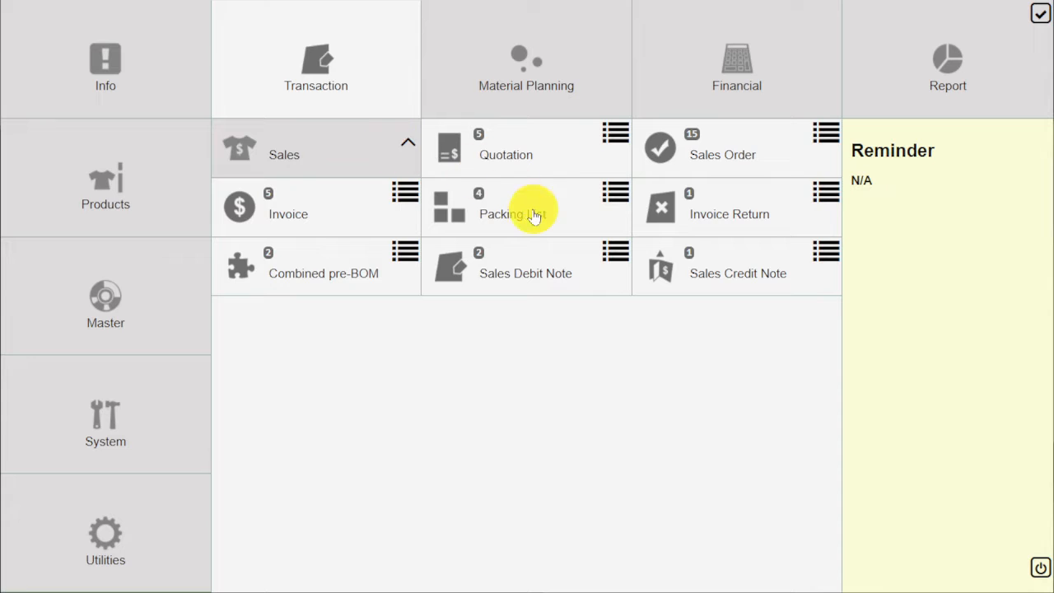
- Open a blank Packing List form from the Sales transactions
click(535, 213)
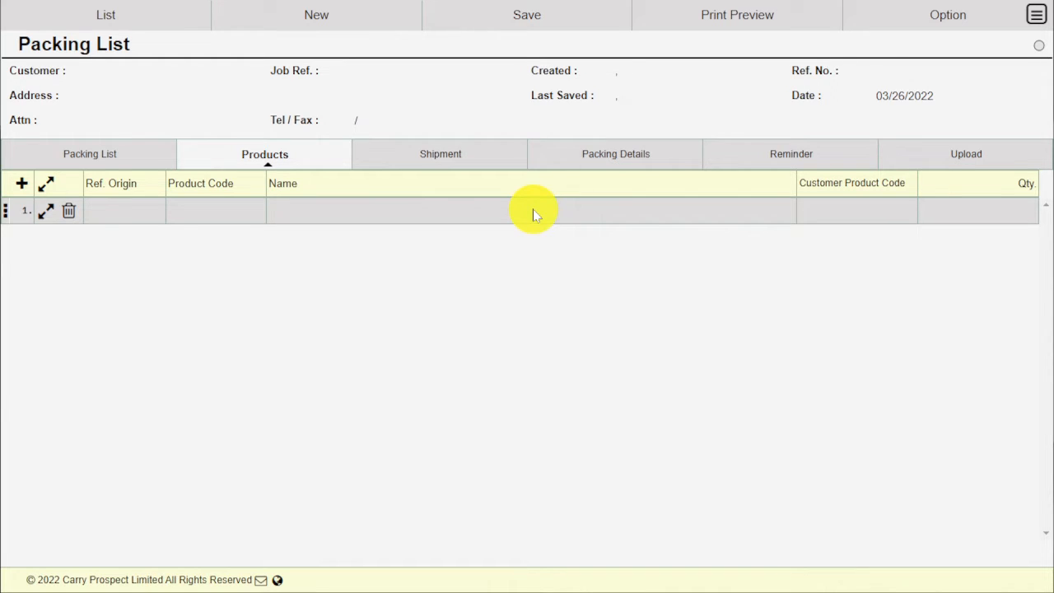
- Import sales order SO00000039 from any date, adding BDB8905 at 110.00 pcs
click(924, 18)
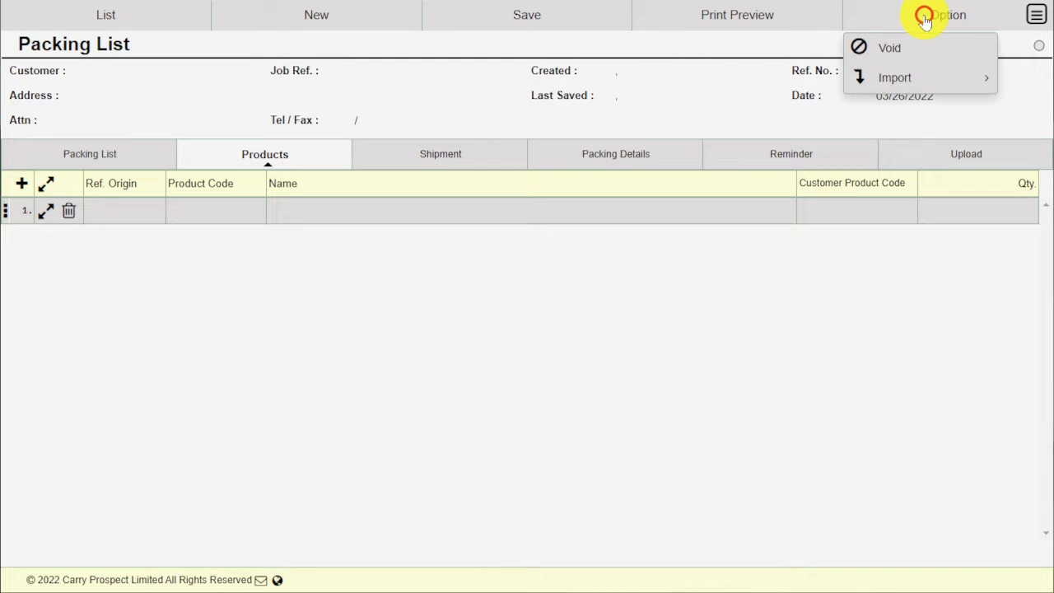
click(914, 80)
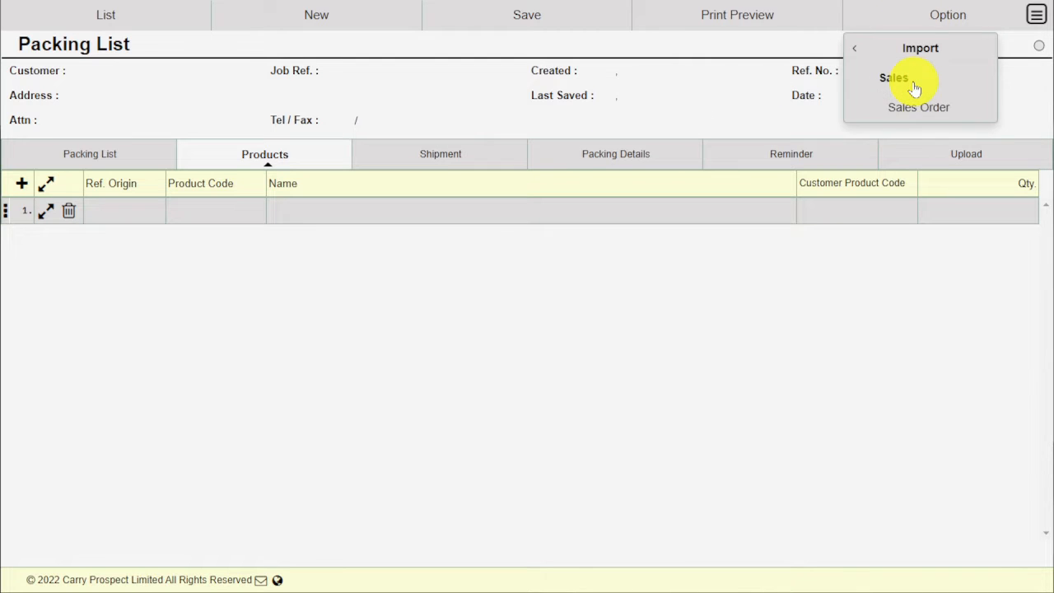
click(917, 102)
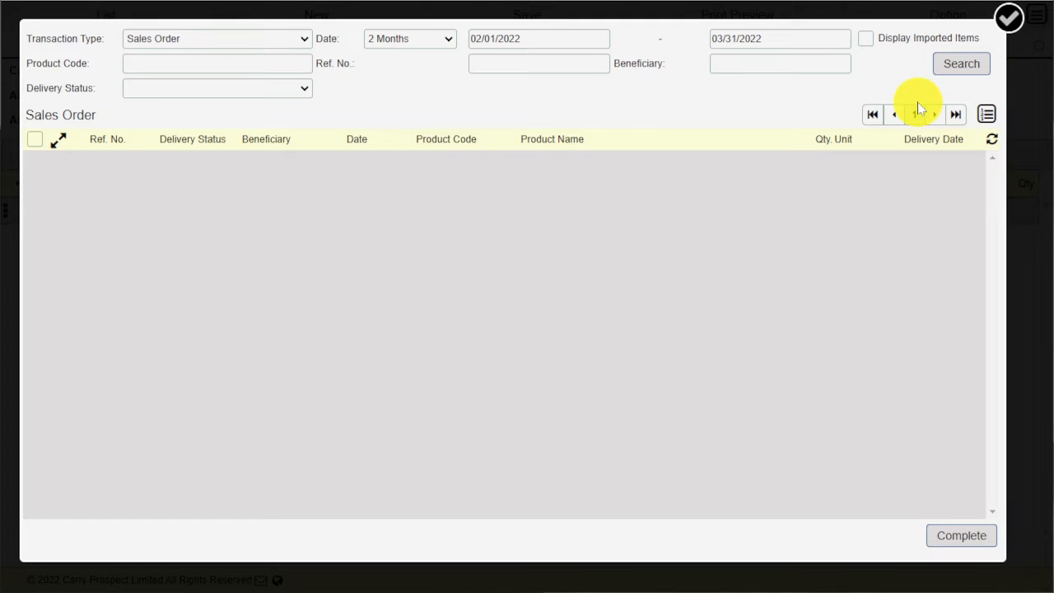
click(440, 39)
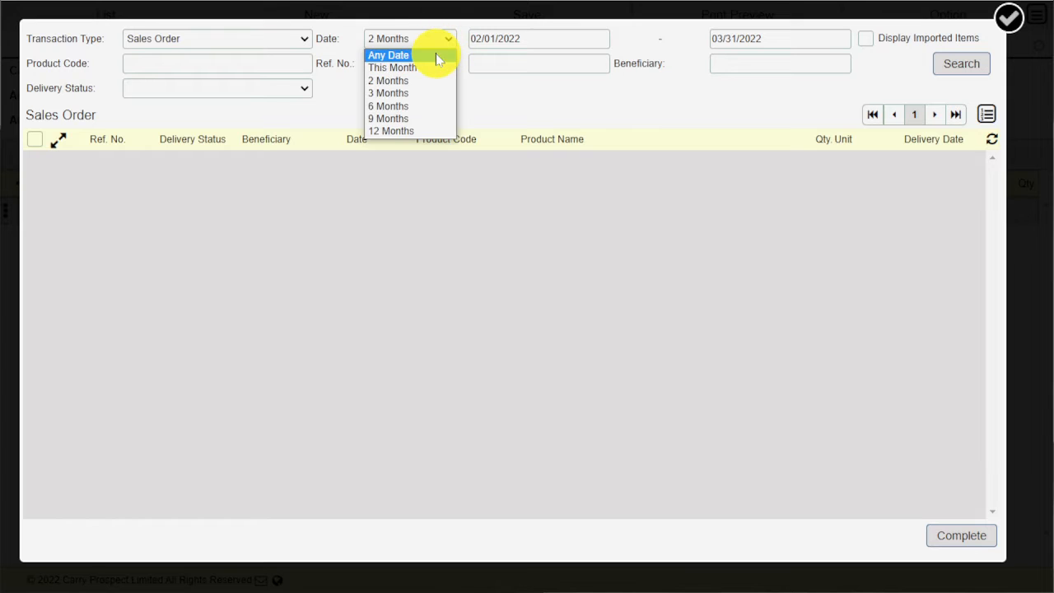
click(435, 56)
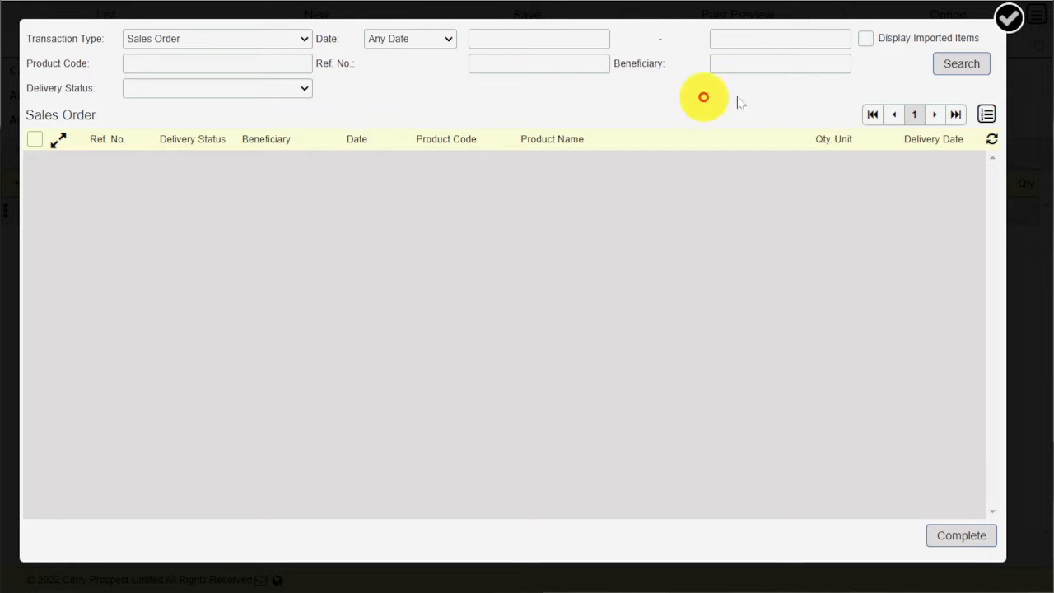
click(962, 64)
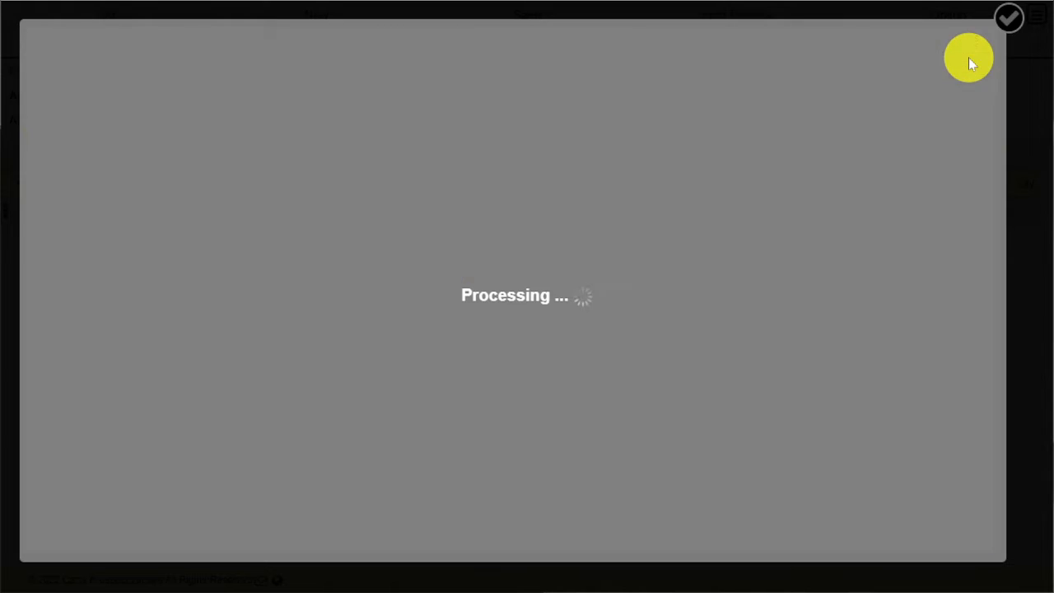
scroll(412, 337, down, 3)
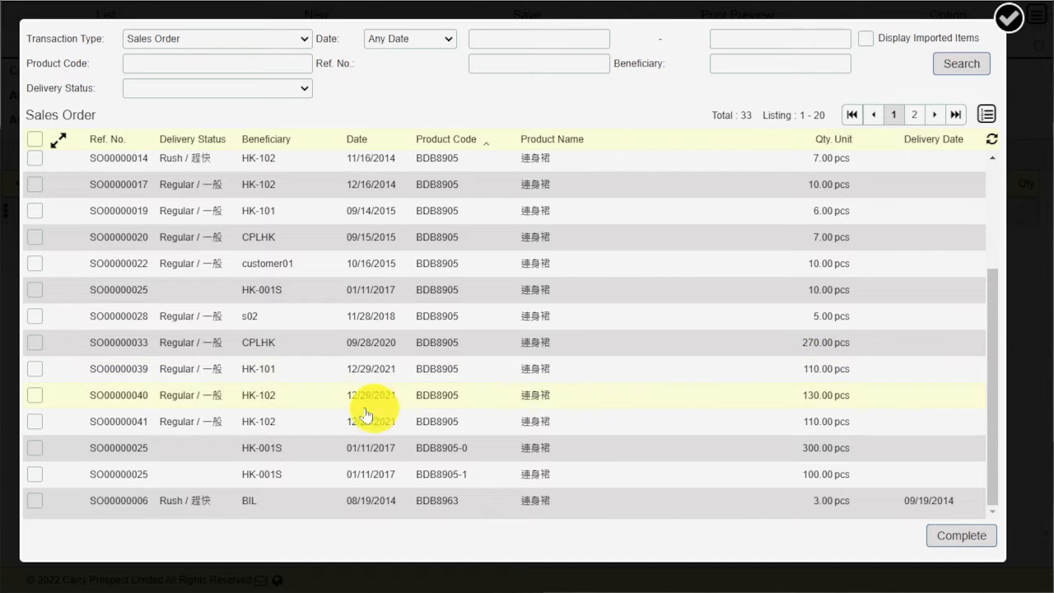
click(39, 372)
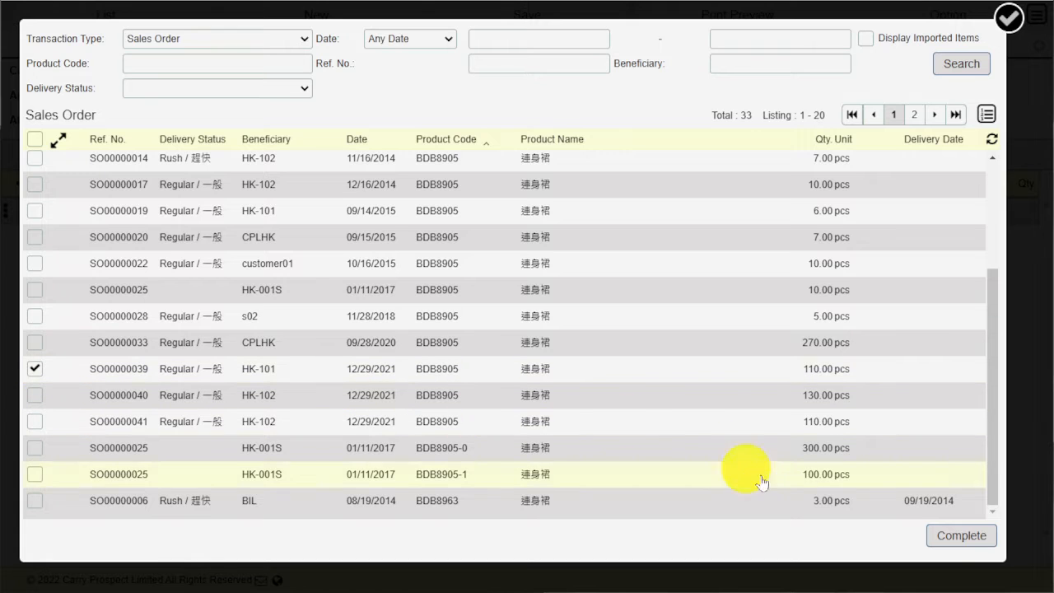
click(962, 536)
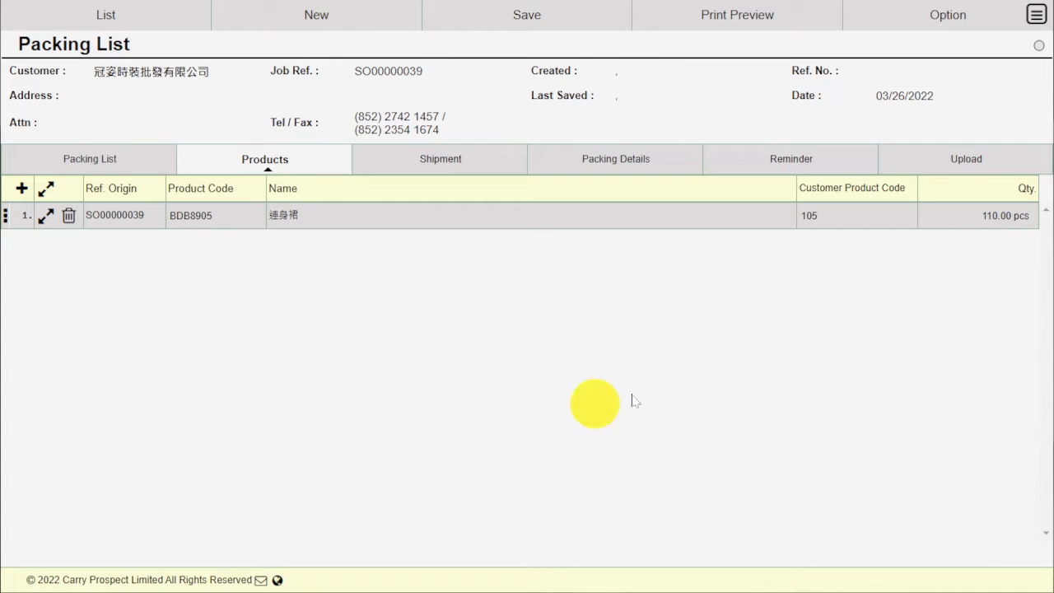
- Set Warehouse Out to cpl-product and expand BDB8905's product line details
click(185, 214)
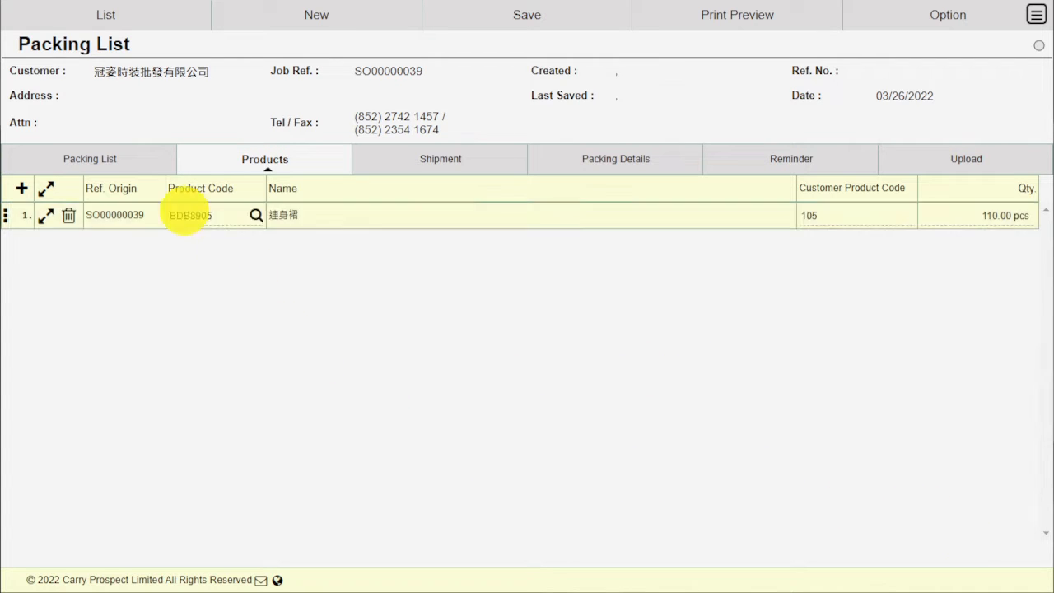
click(128, 163)
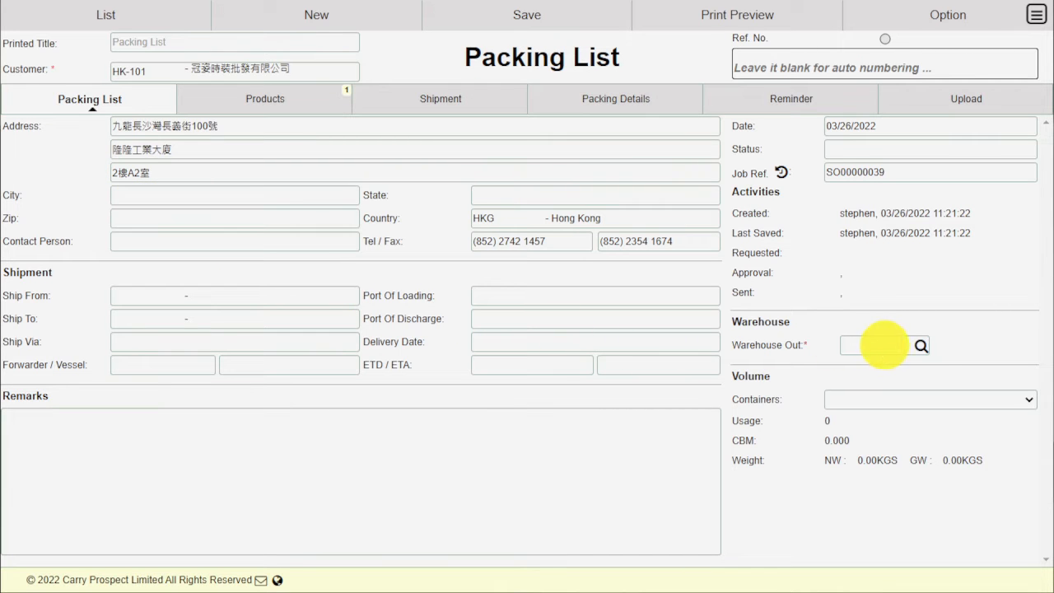
click(921, 347)
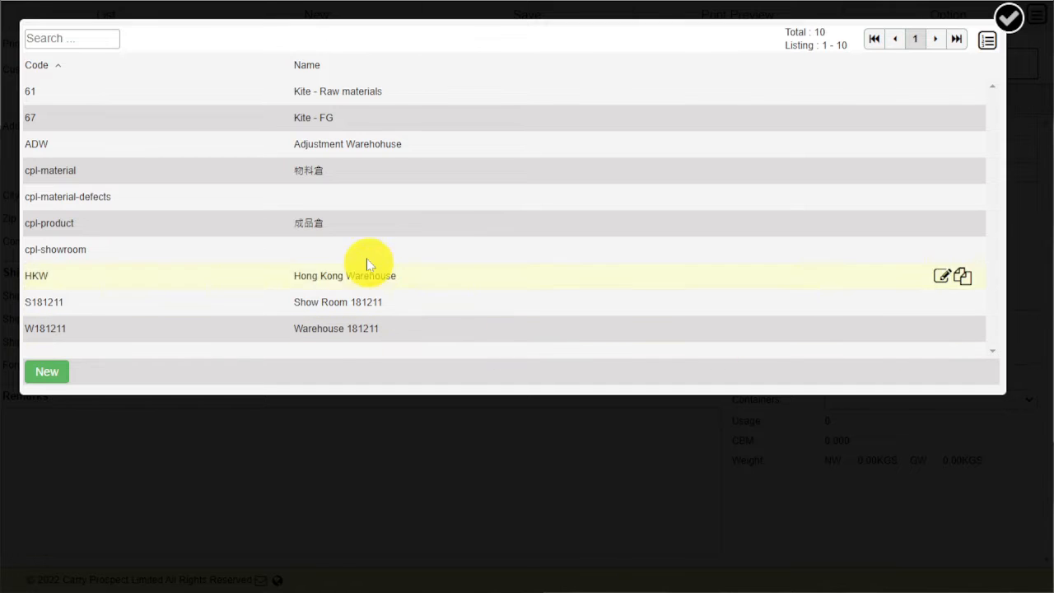
click(366, 222)
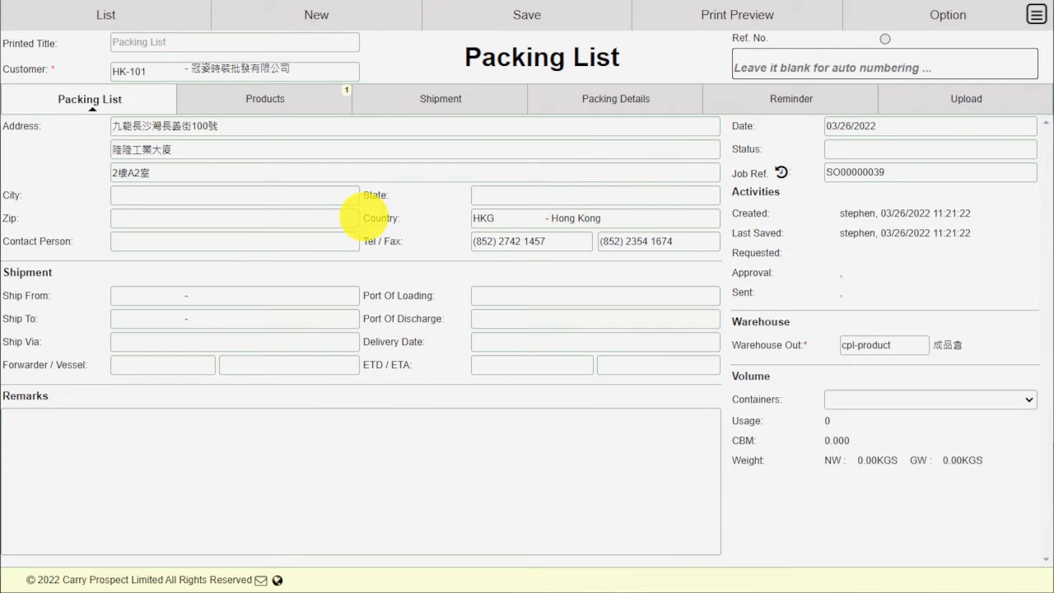
click(300, 107)
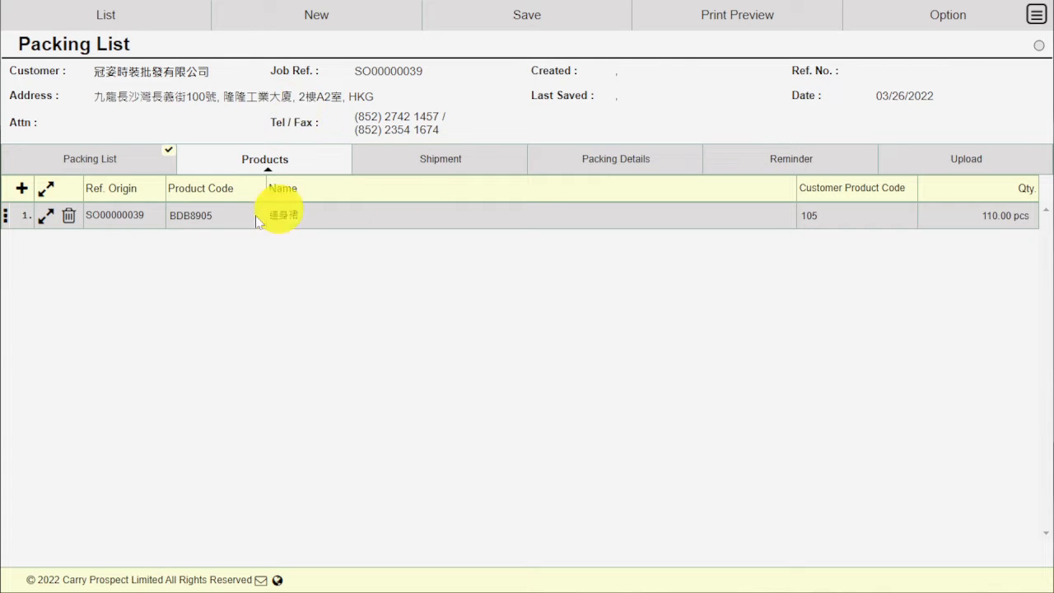
click(48, 196)
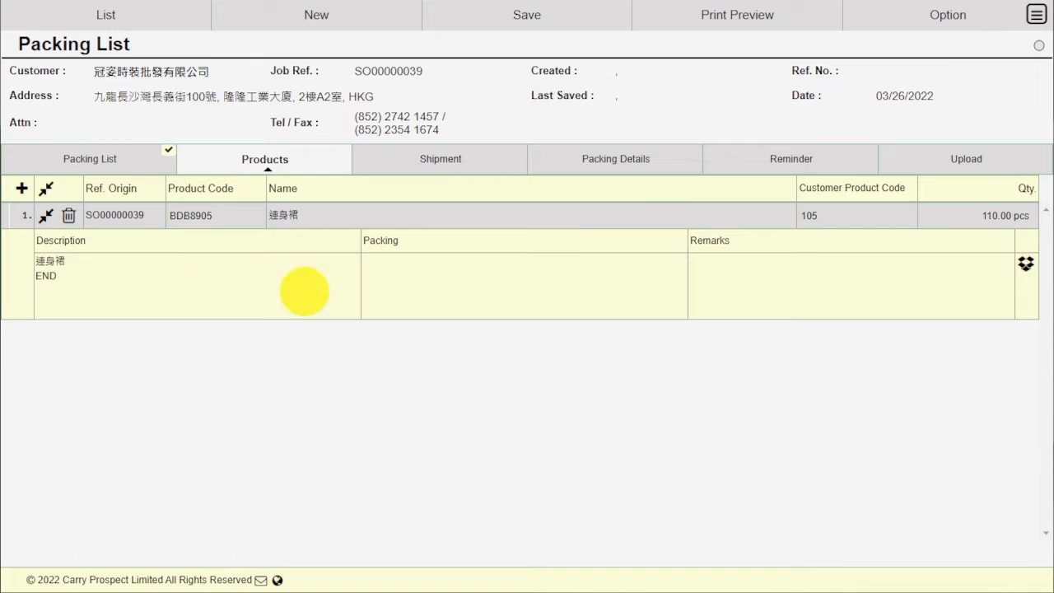
- Set BDB8905's Item Qty / Outer to 10 pcs, giving 11 cartons and 0.2970 CBM
click(1025, 263)
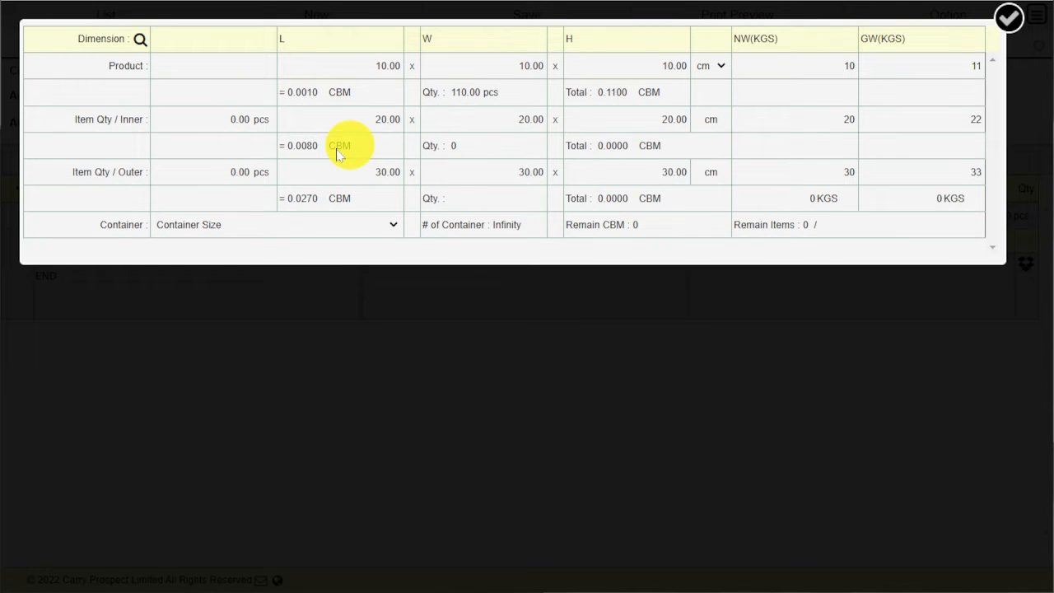
click(217, 175)
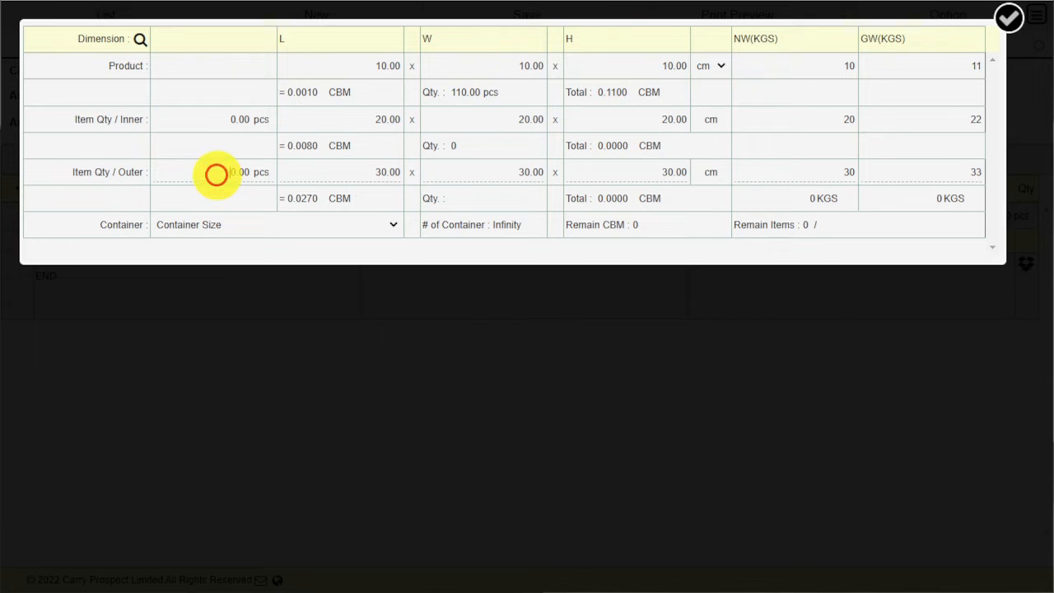
text(1)
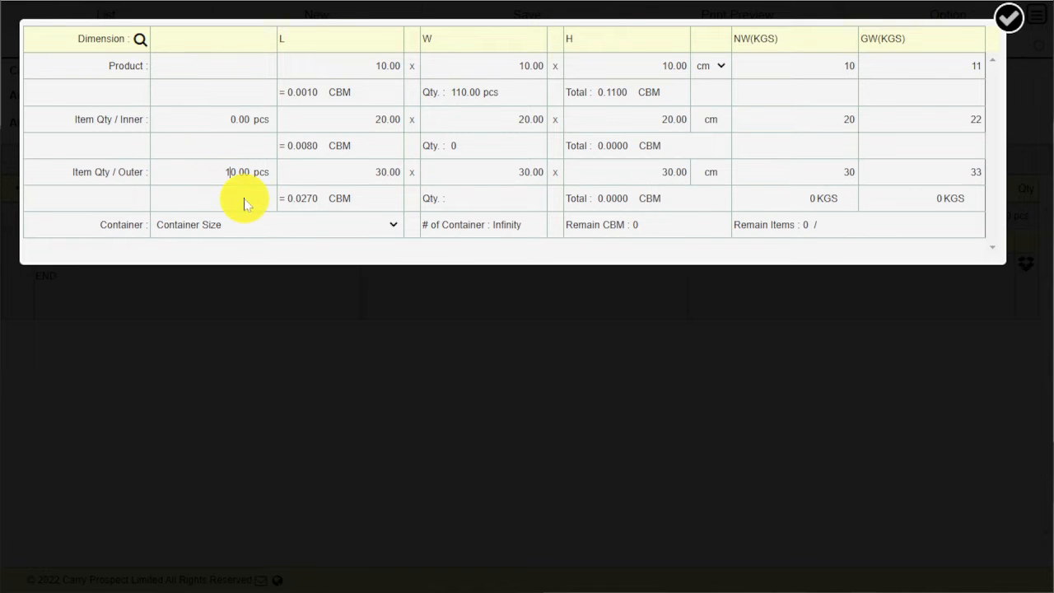
click(1003, 26)
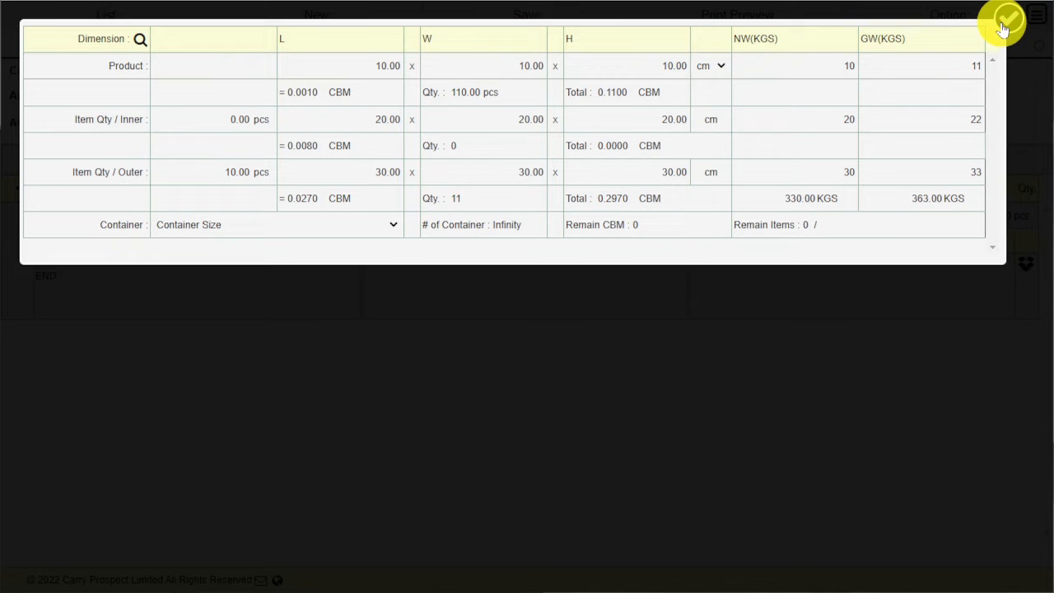
click(1005, 27)
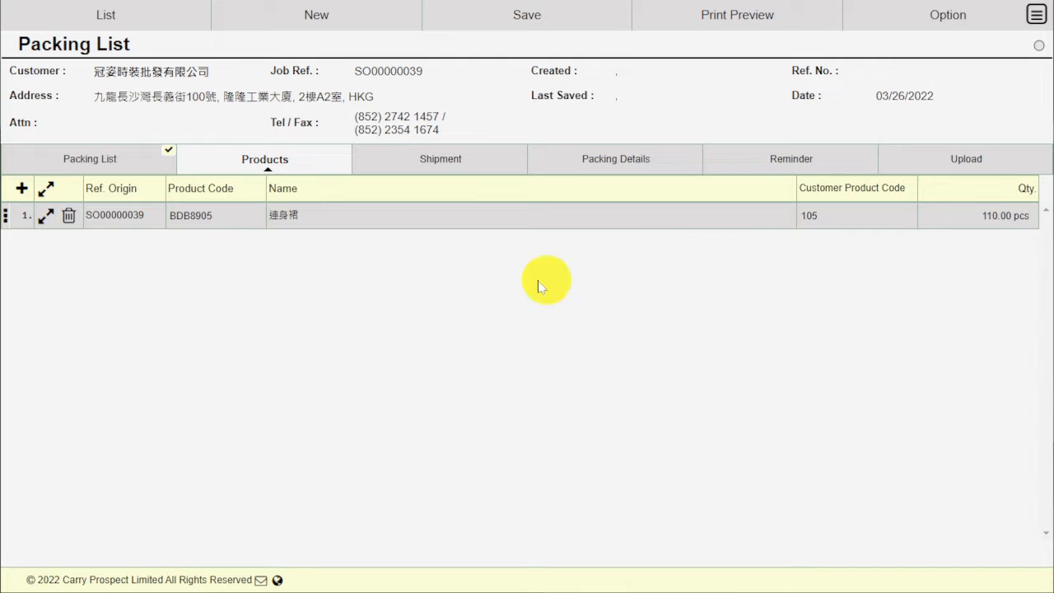
- Auto-package BDB8905 into eight carton lines across cartons 1 to 11, then view the empty Upload page
click(442, 169)
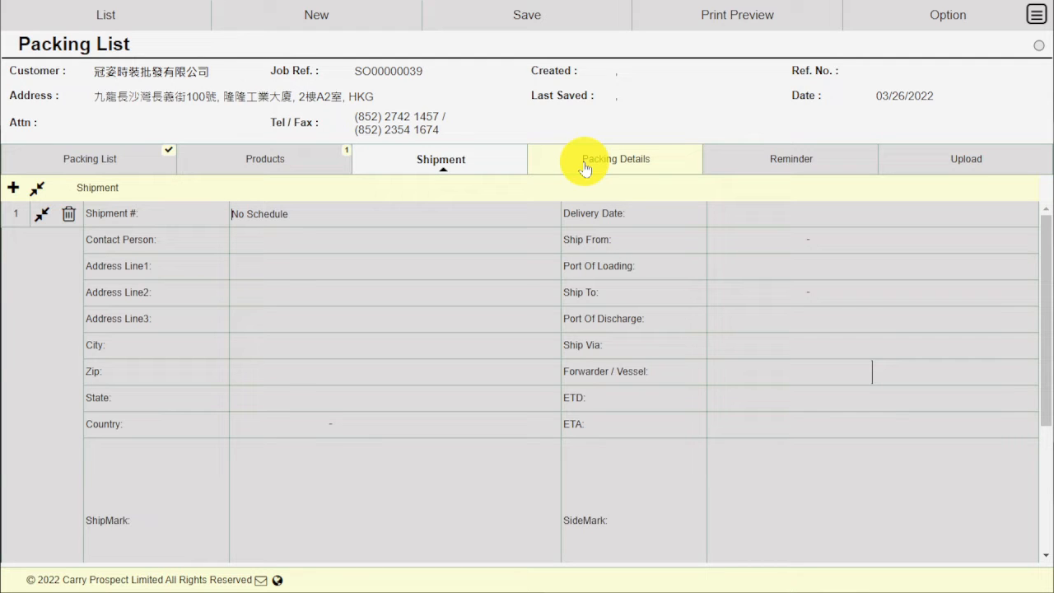
click(585, 168)
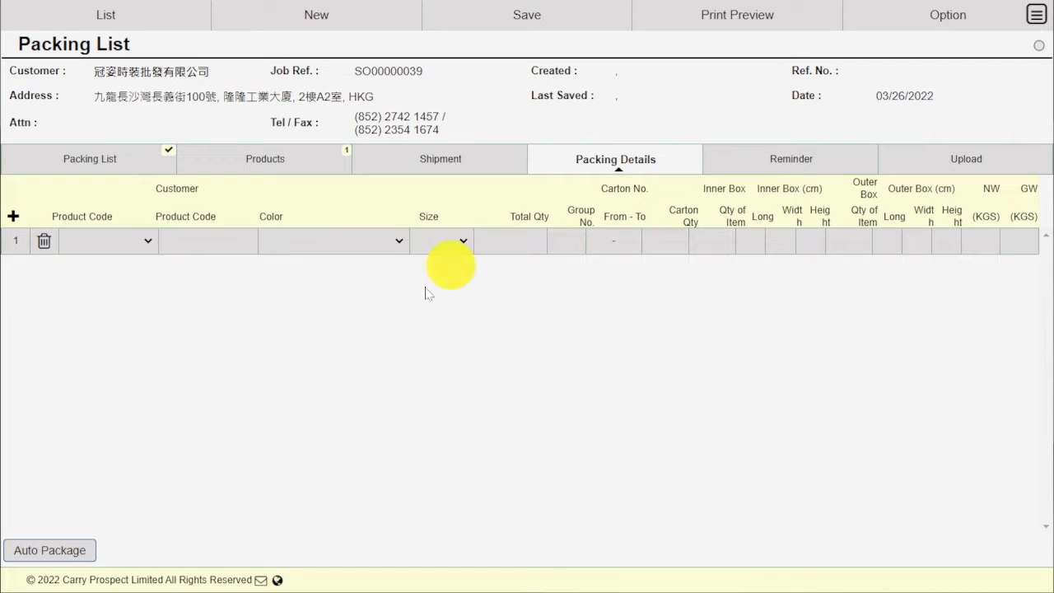
click(62, 554)
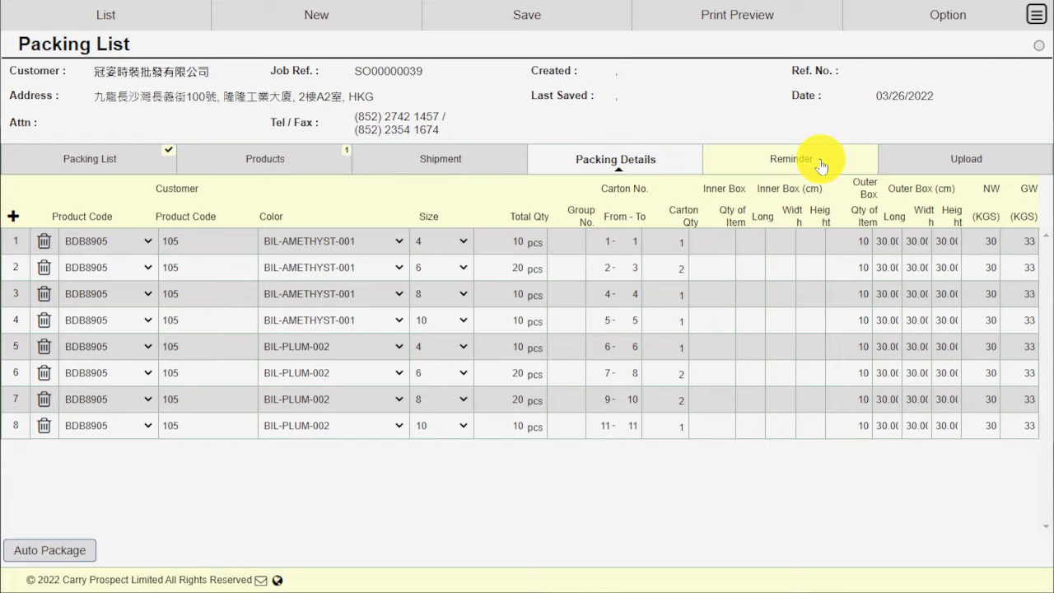
click(920, 158)
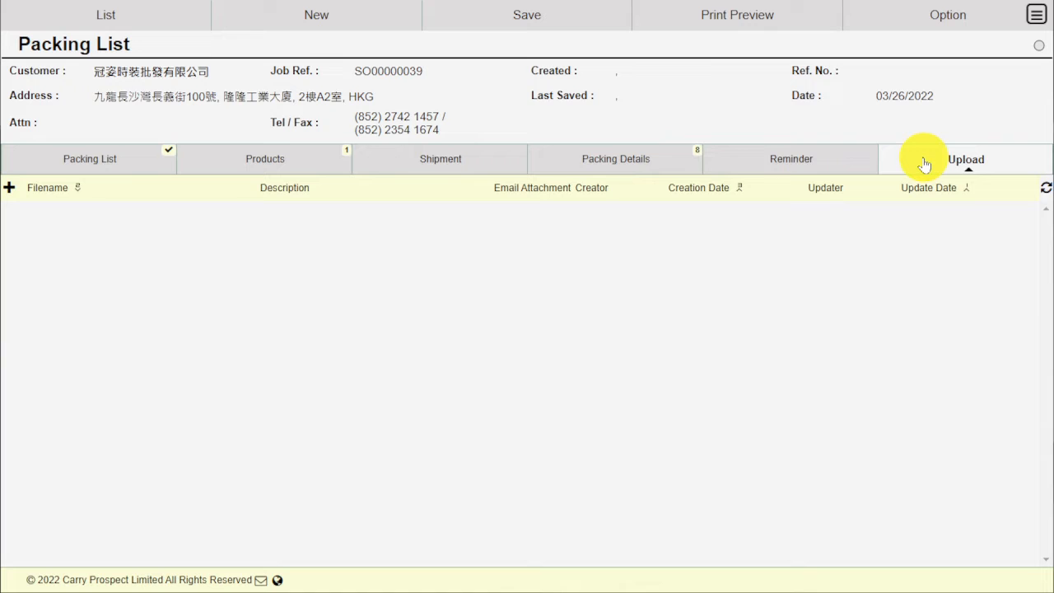
- Save the packing list as P00000008 and approve it
click(555, 25)
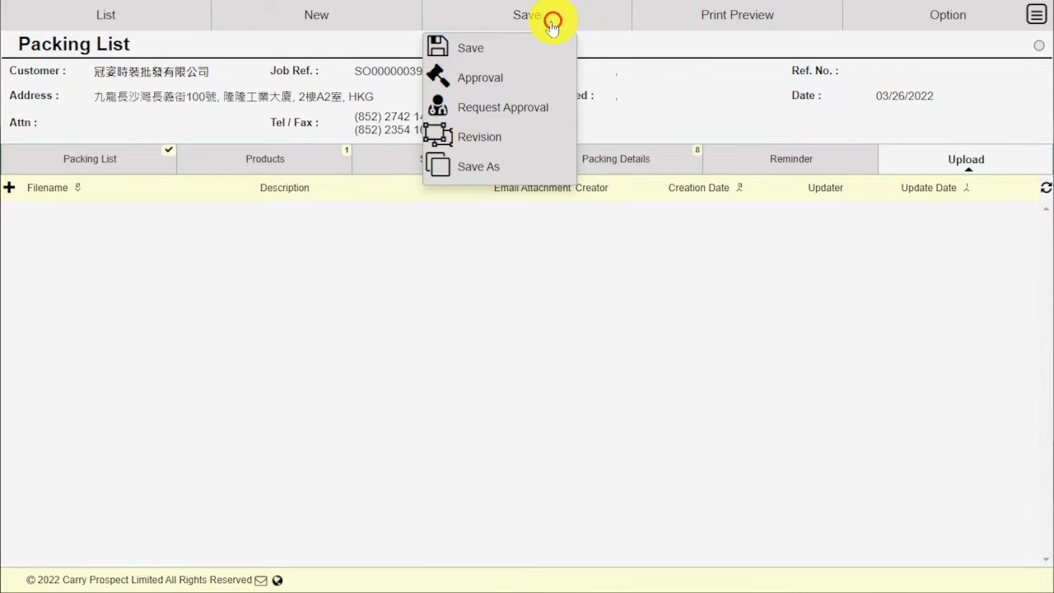
click(521, 52)
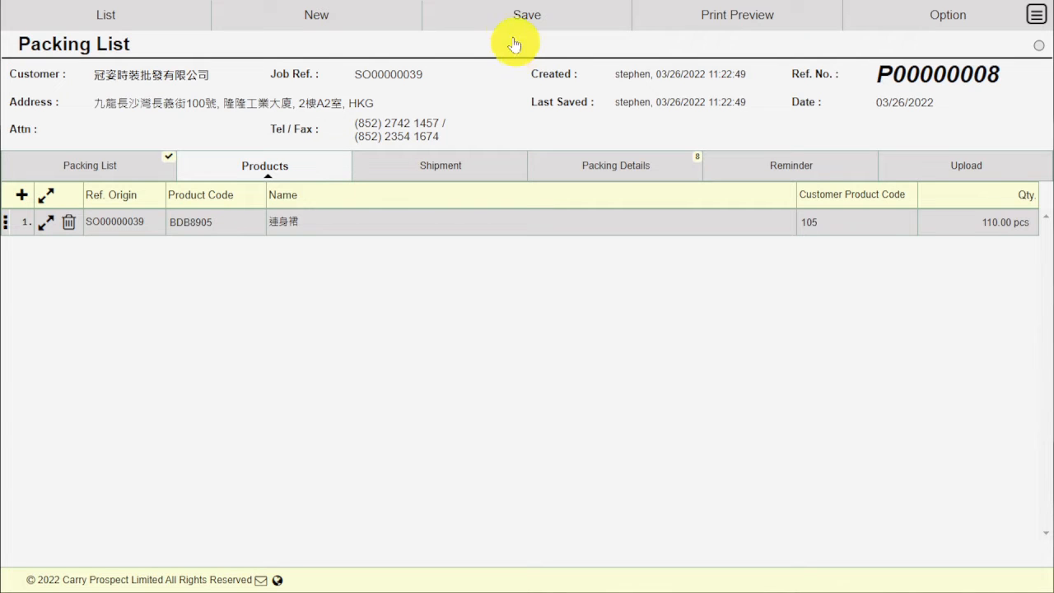
click(505, 23)
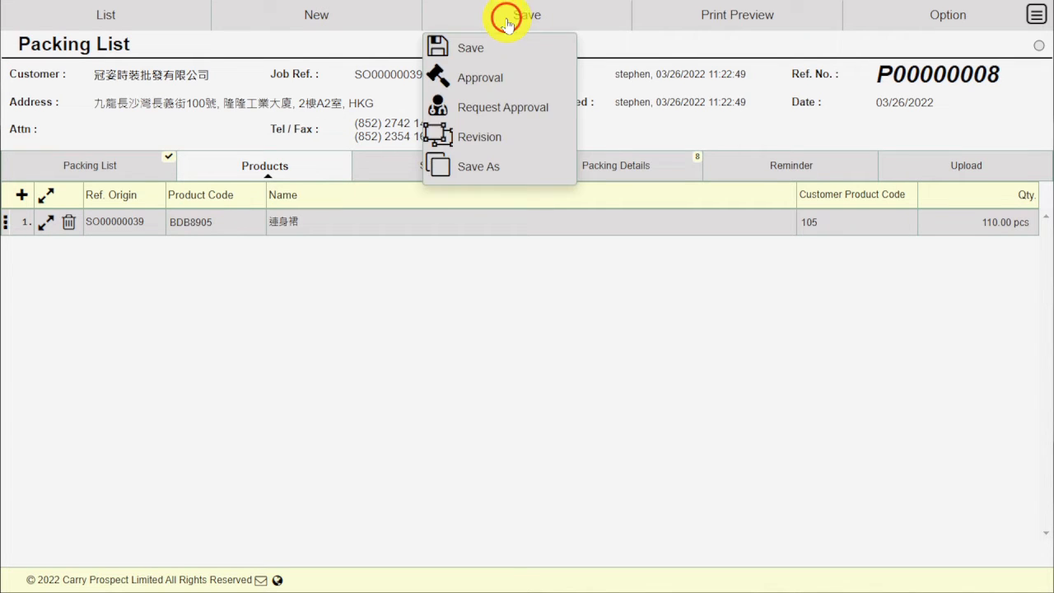
click(494, 76)
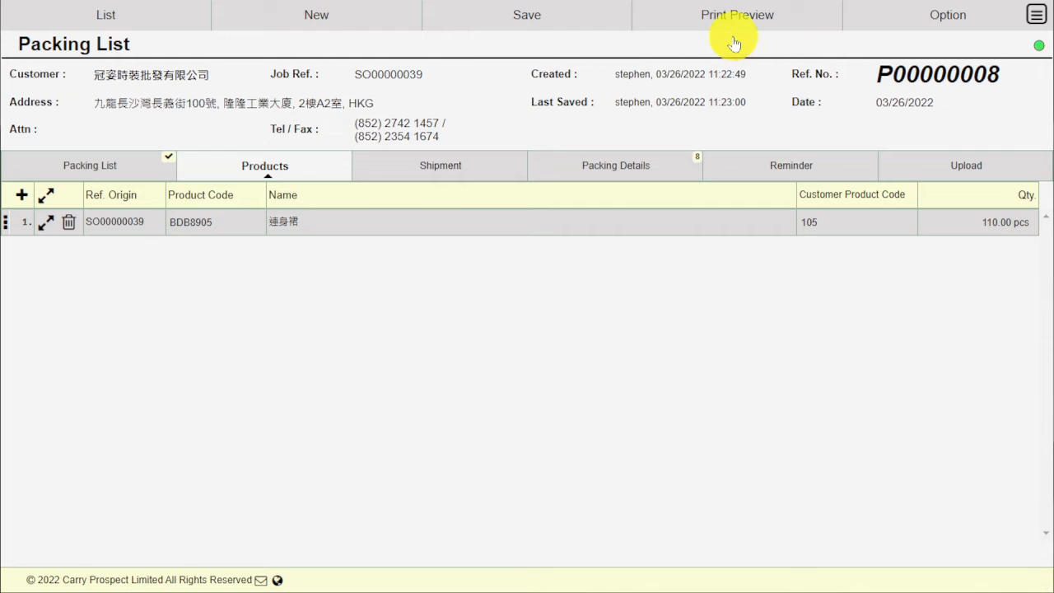
- Review both pages of the P00000008 print preview, then close it
click(692, 23)
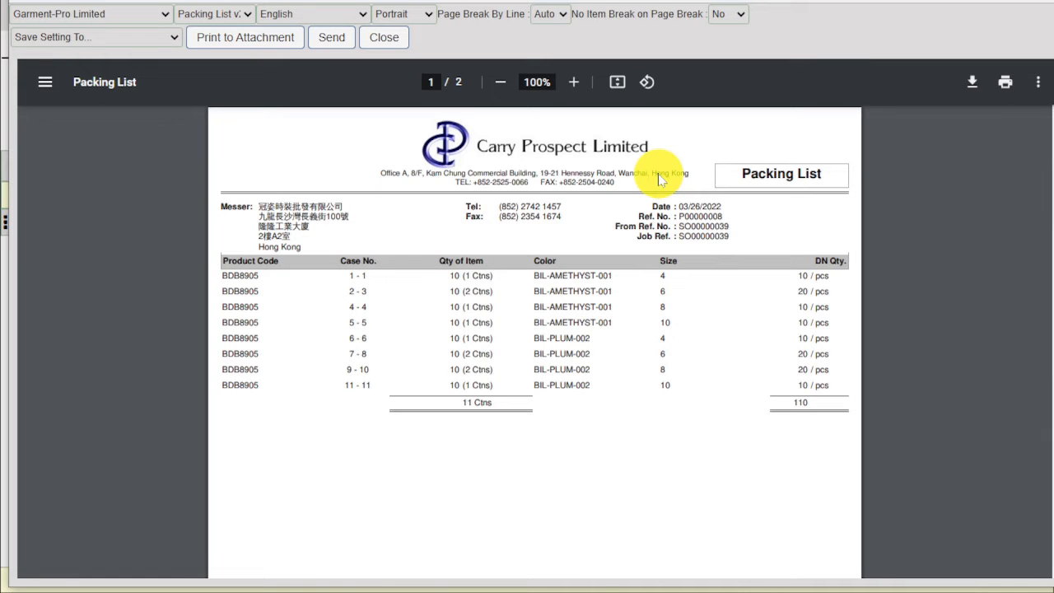
scroll(659, 175, down, 2)
scroll(659, 174, up, 2)
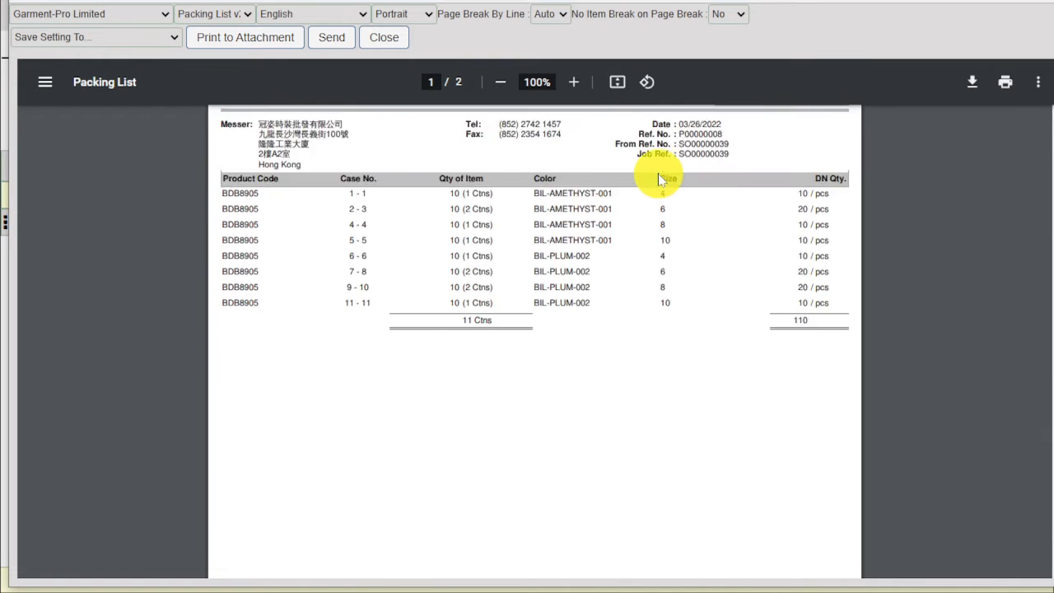
scroll(659, 175, down, 4)
scroll(659, 179, down, 6)
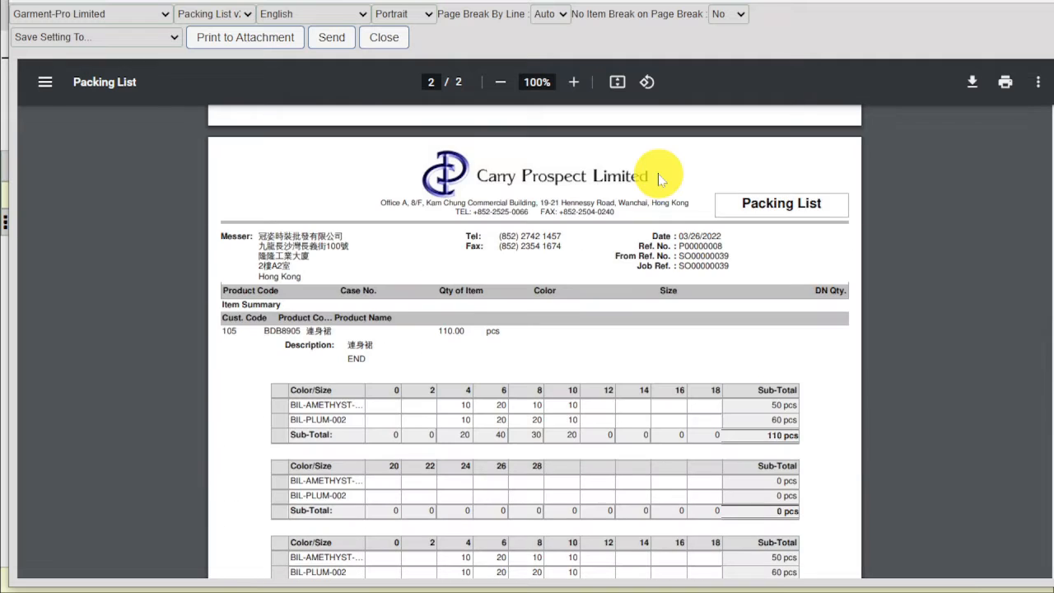
scroll(659, 178, down, 10)
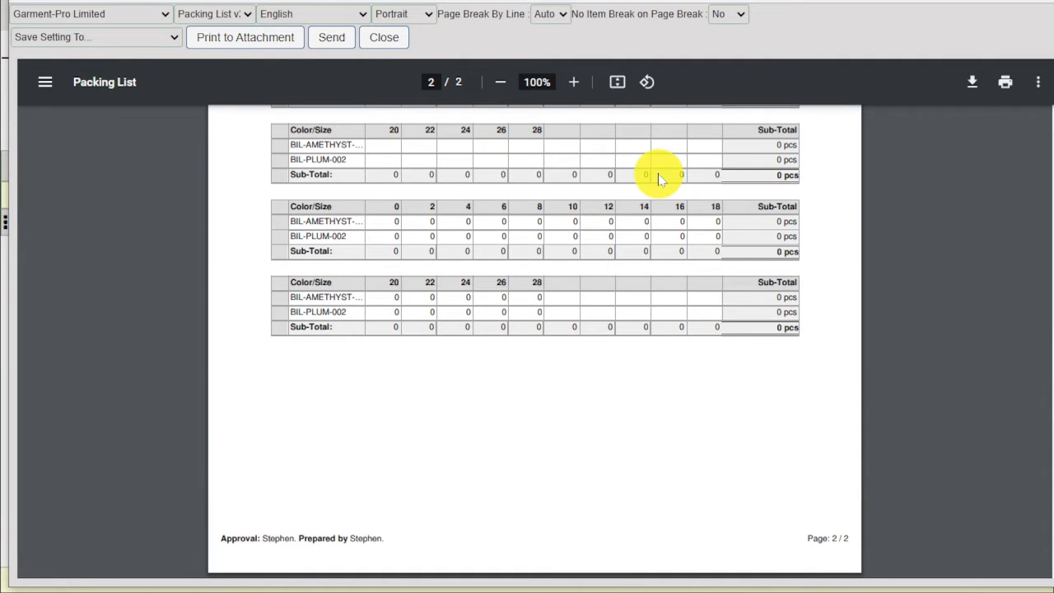
scroll(659, 179, up, 8)
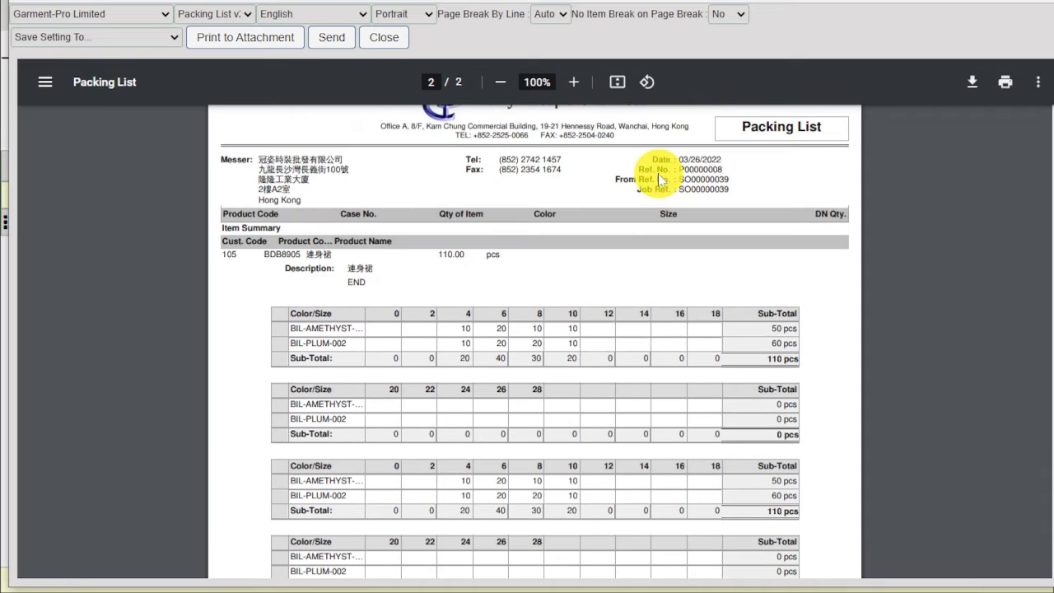
scroll(659, 179, up, 10)
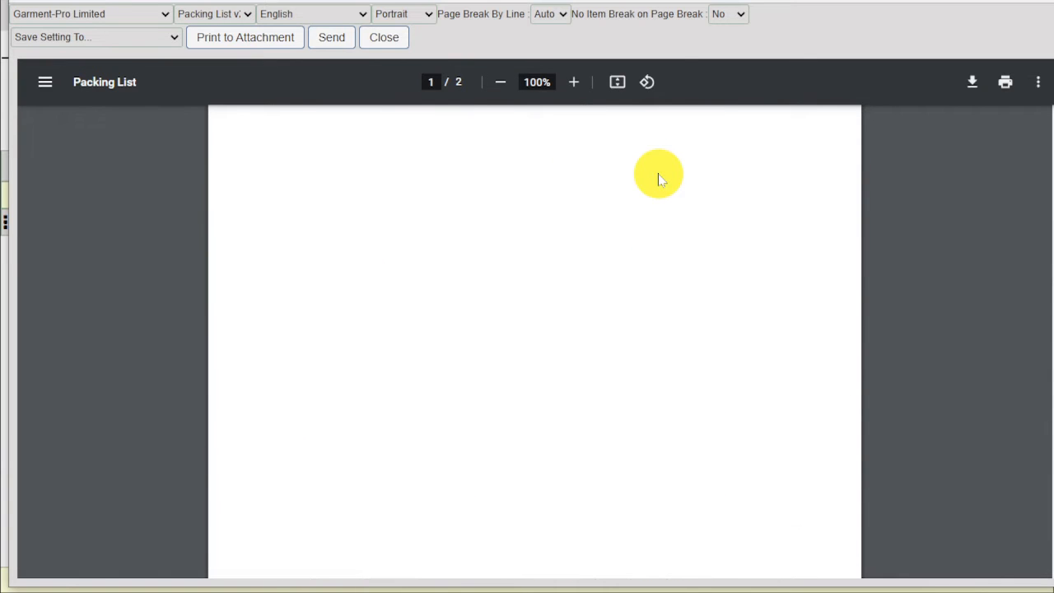
scroll(659, 179, up, 3)
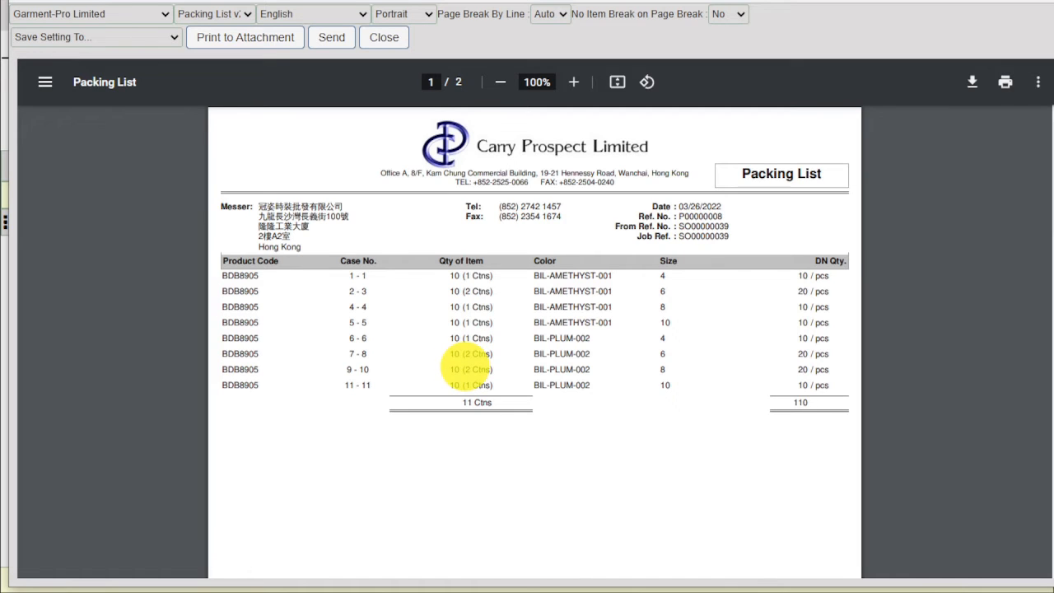
click(379, 41)
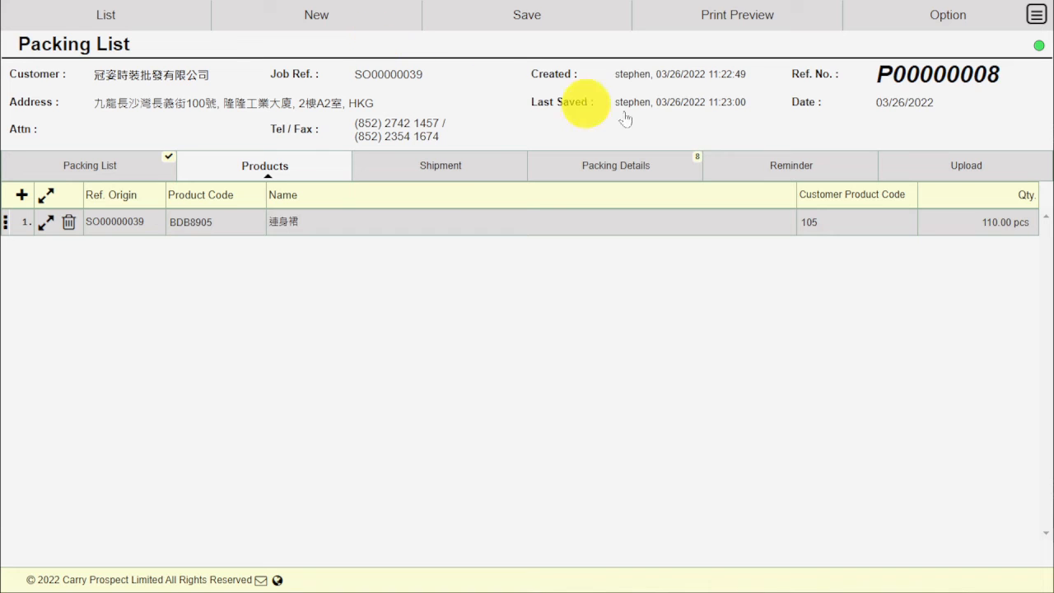
- Start a blank Picking Slip dated 03/26/2022 from Transaction > Inventory
click(1038, 14)
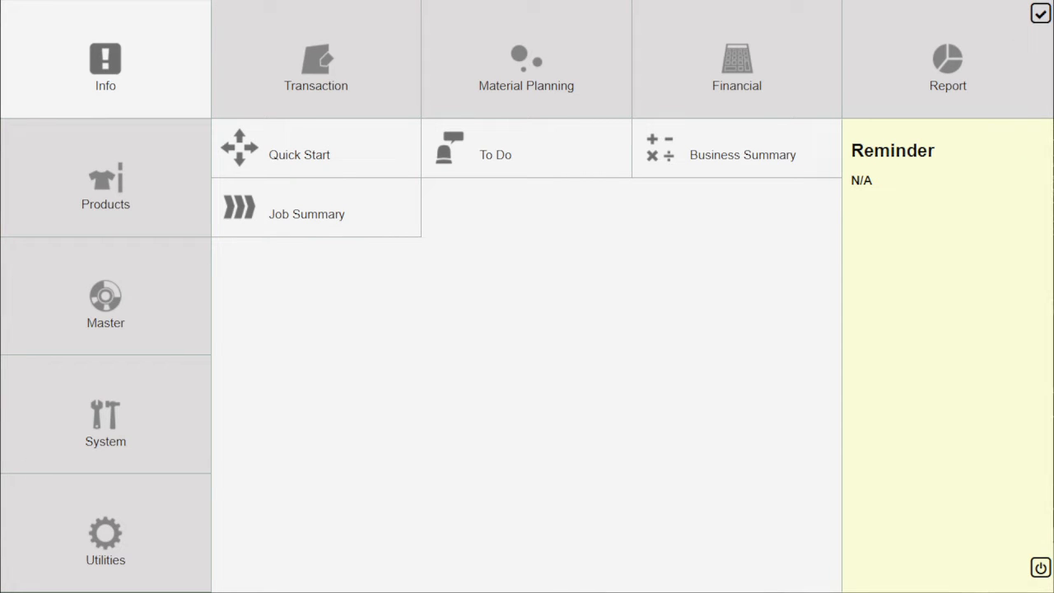
click(1037, 17)
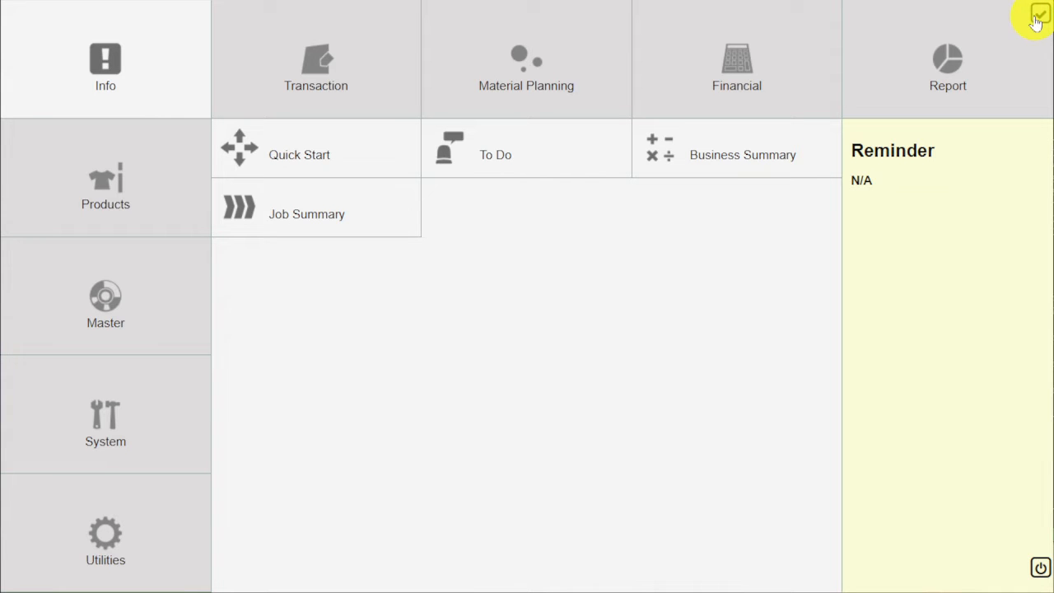
click(352, 64)
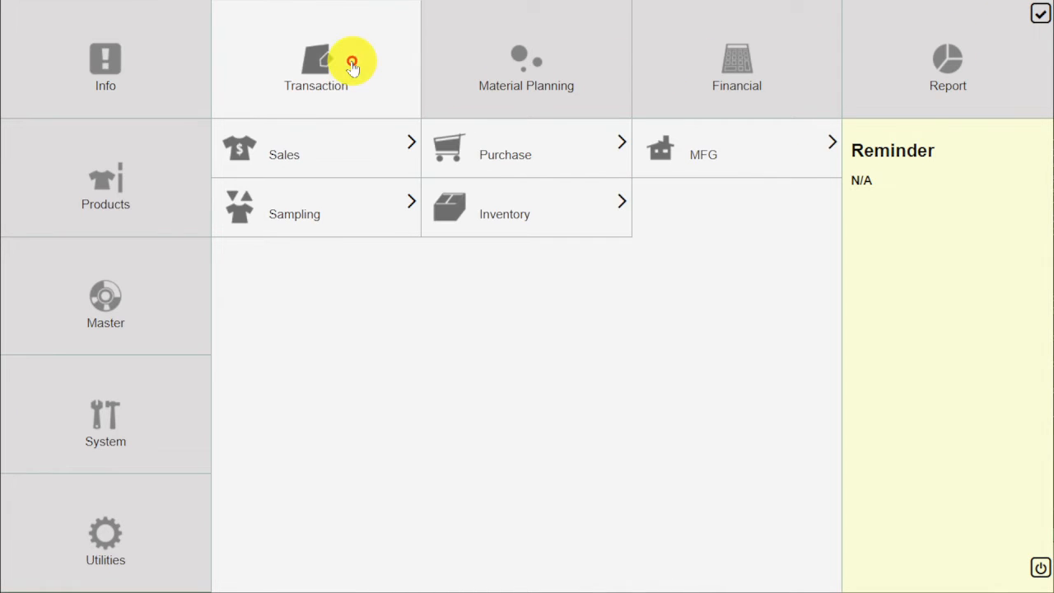
click(625, 206)
click(722, 155)
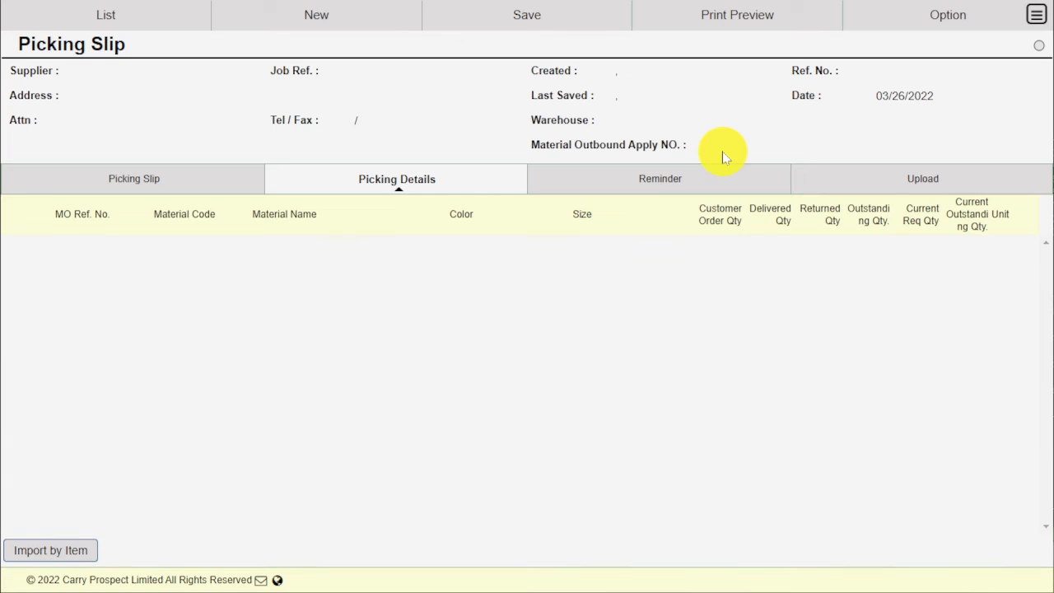
- Choose supplier HK-101 on the picking slip header
click(213, 173)
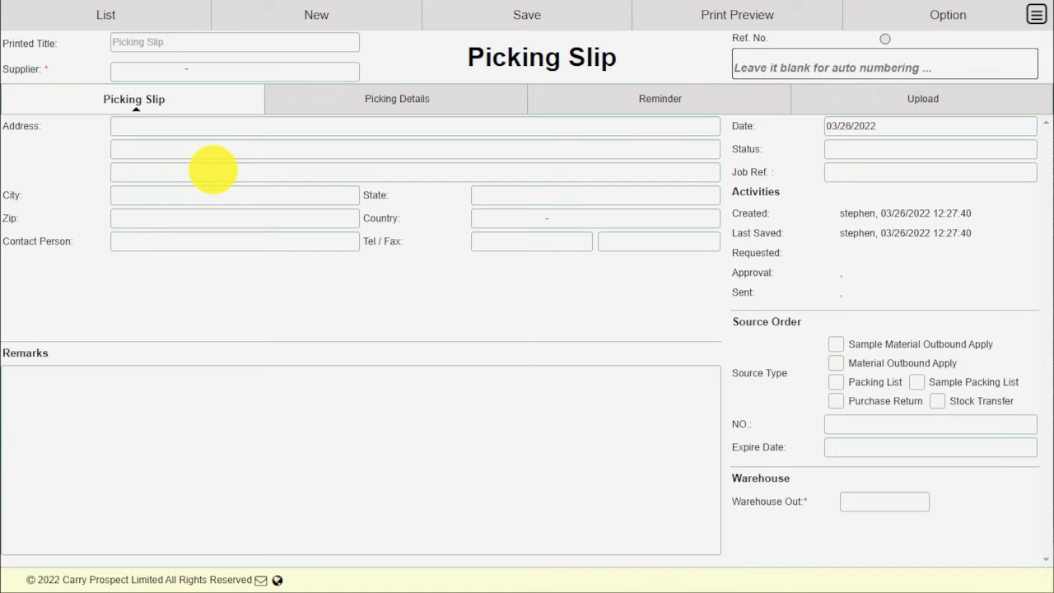
click(349, 71)
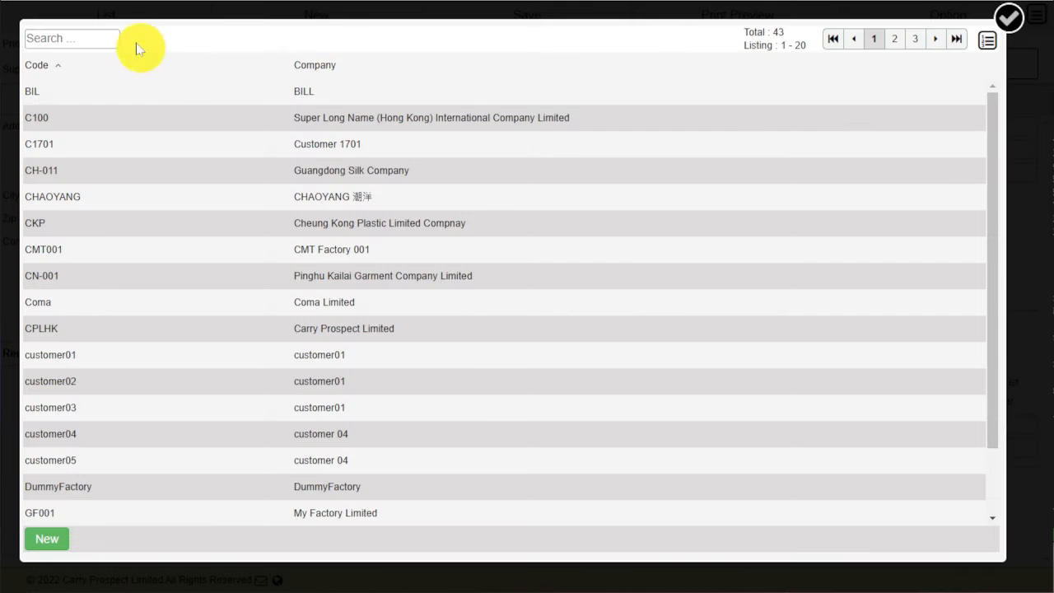
click(99, 34)
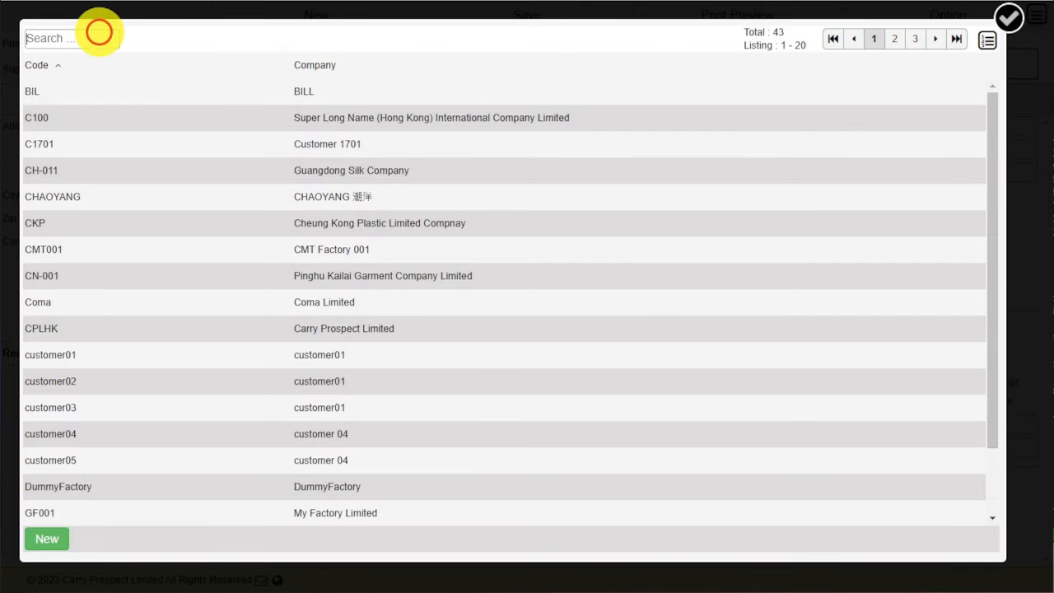
text(hk)
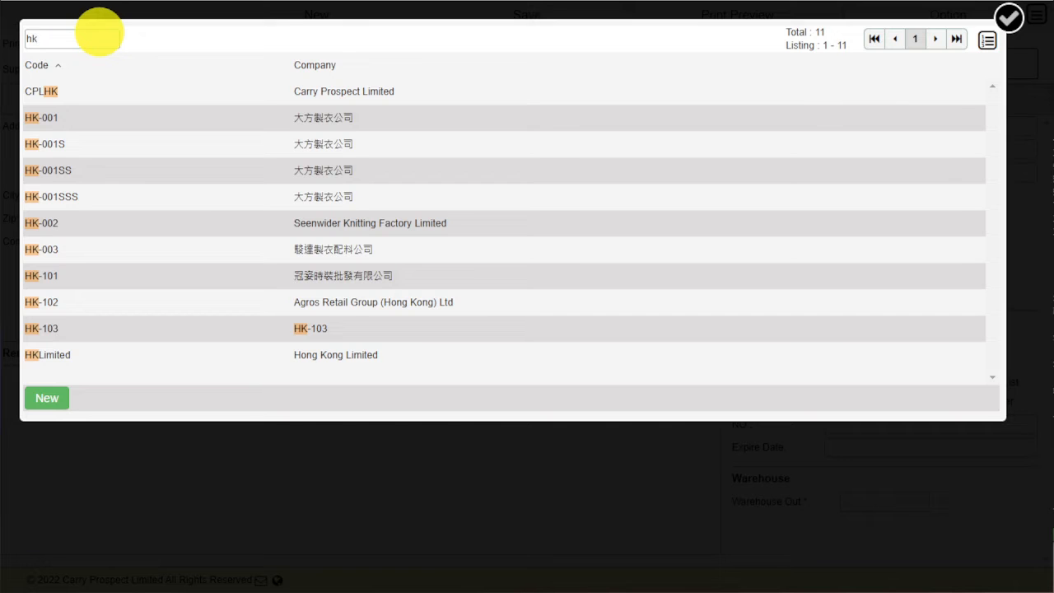
click(334, 279)
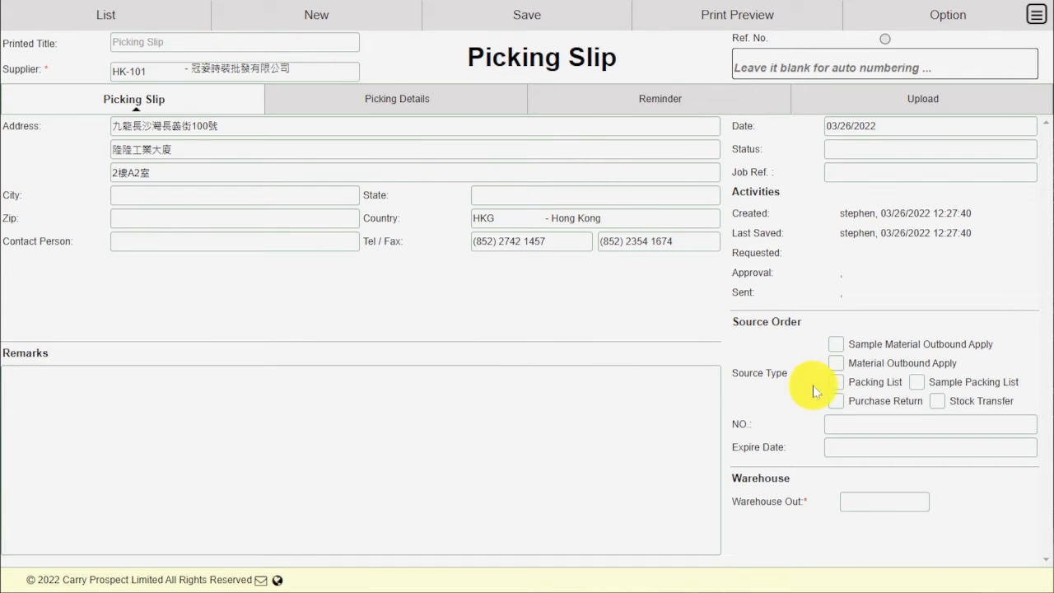
- Source the slip from packing list P00000008 with Warehouse Out cpl-product
click(846, 389)
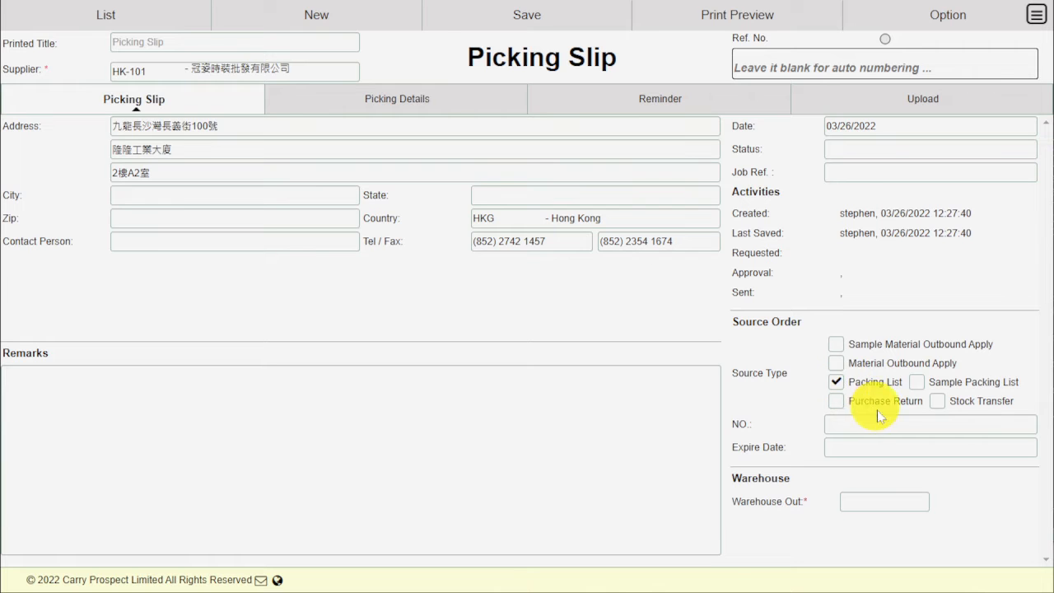
click(1028, 425)
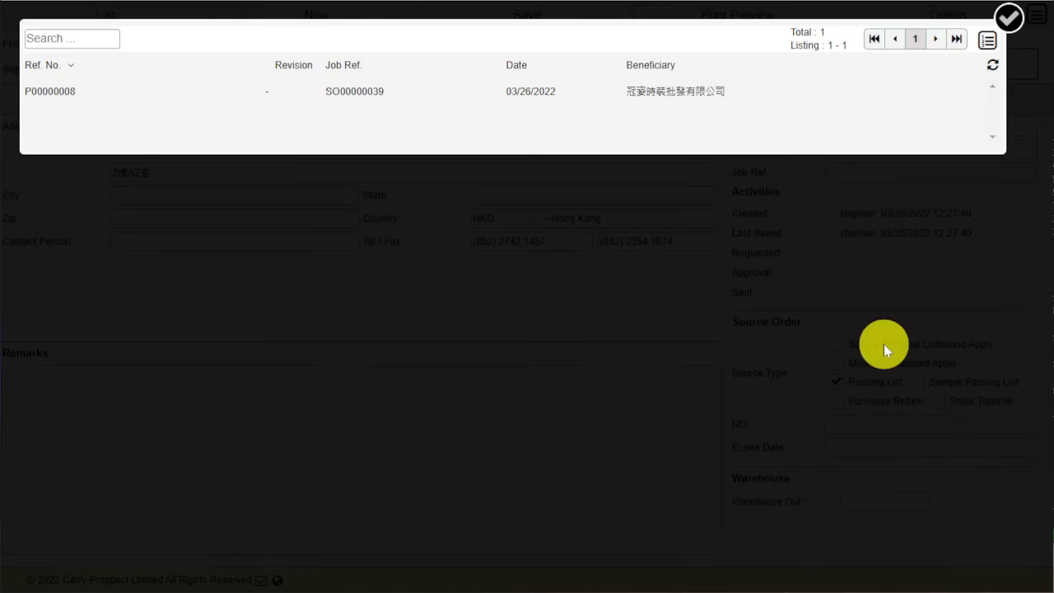
click(382, 92)
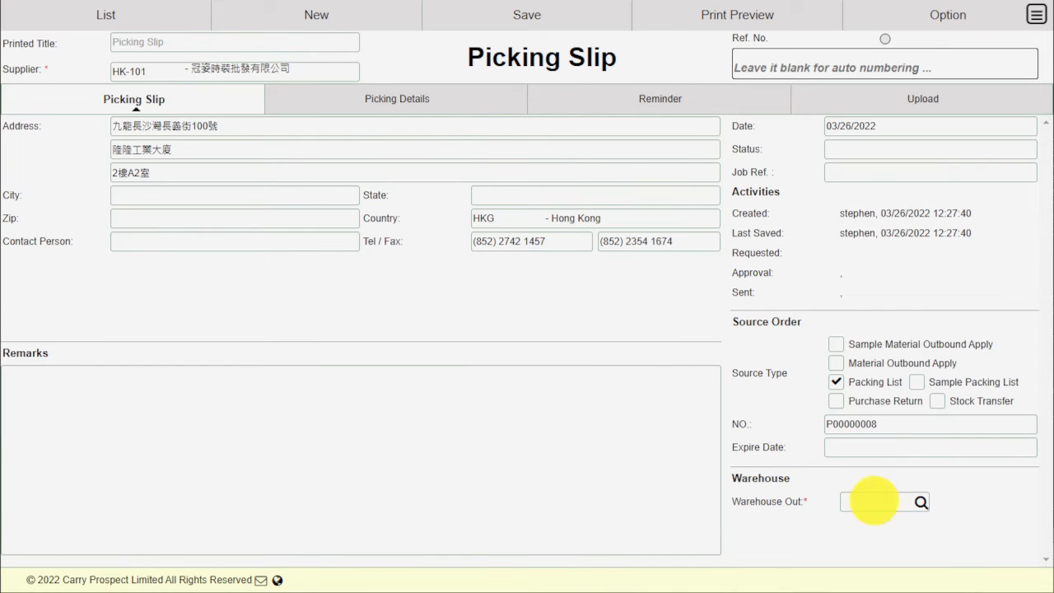
click(918, 500)
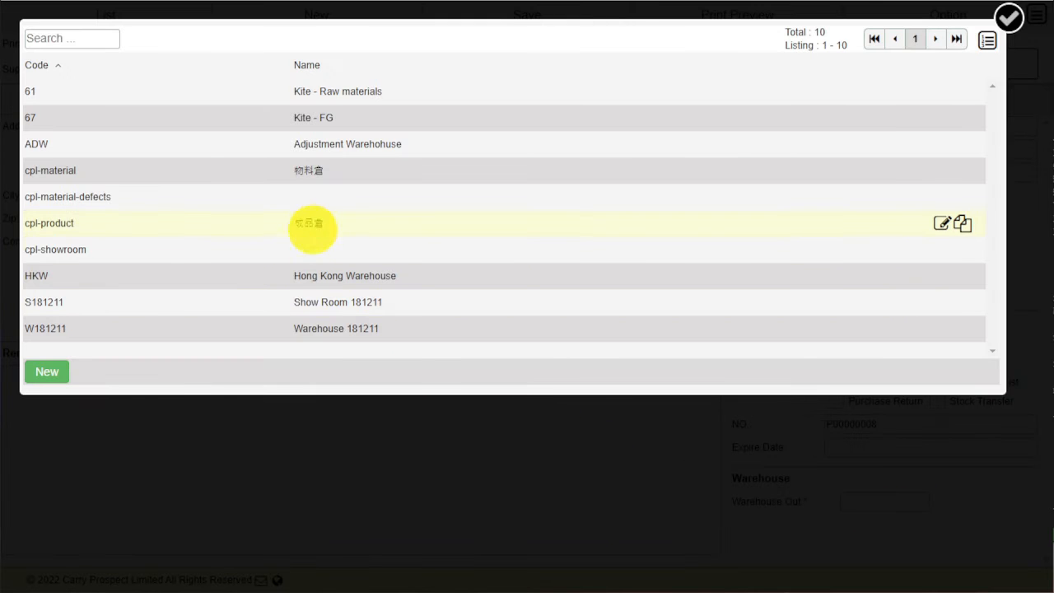
click(313, 219)
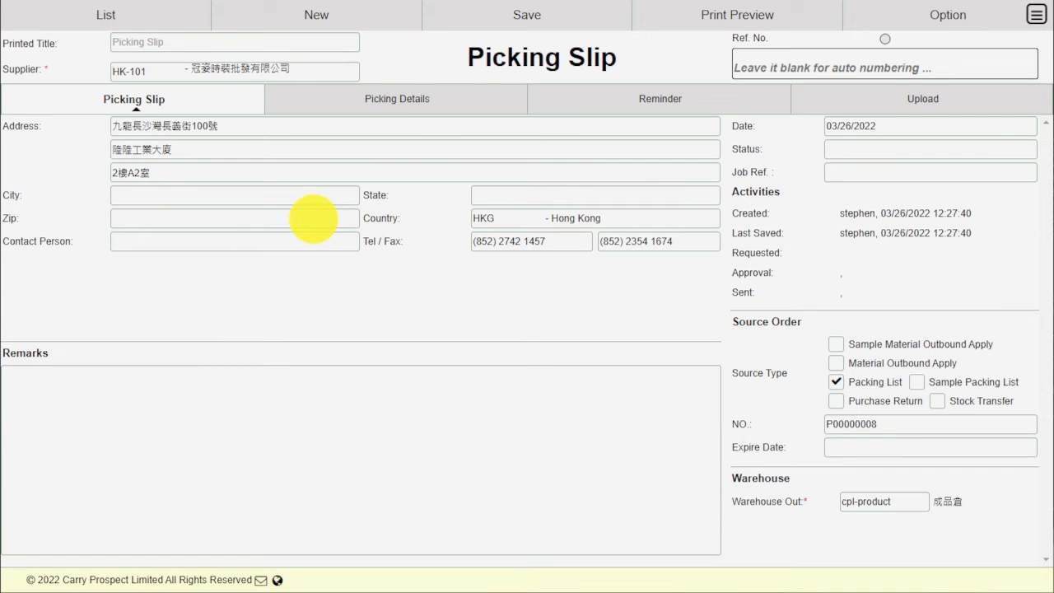
click(426, 88)
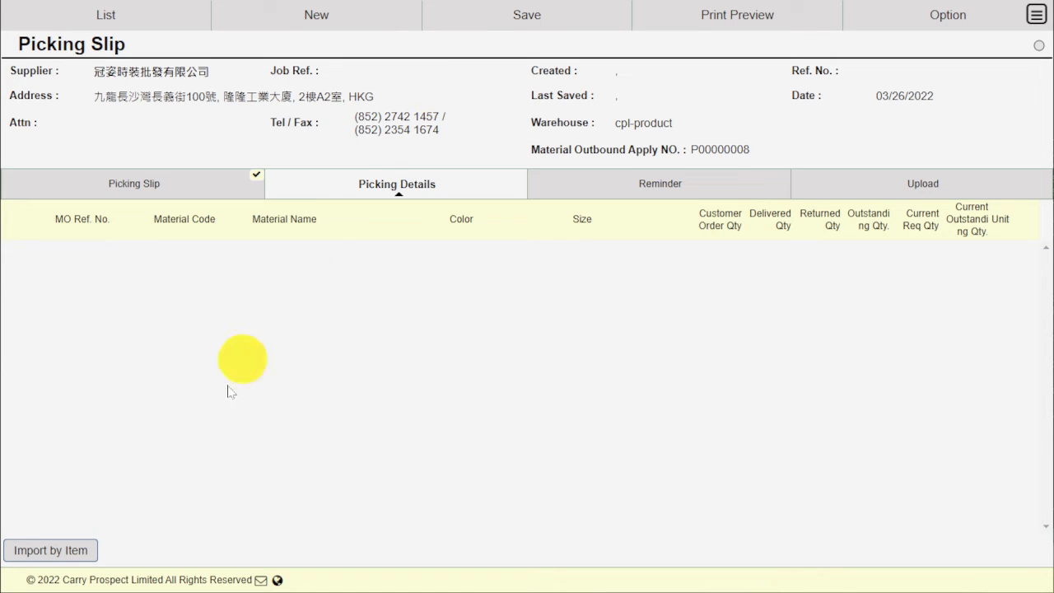
- Import the eight BDB8905 lines with Zone6 pick quantities, then view the empty Upload page
click(51, 558)
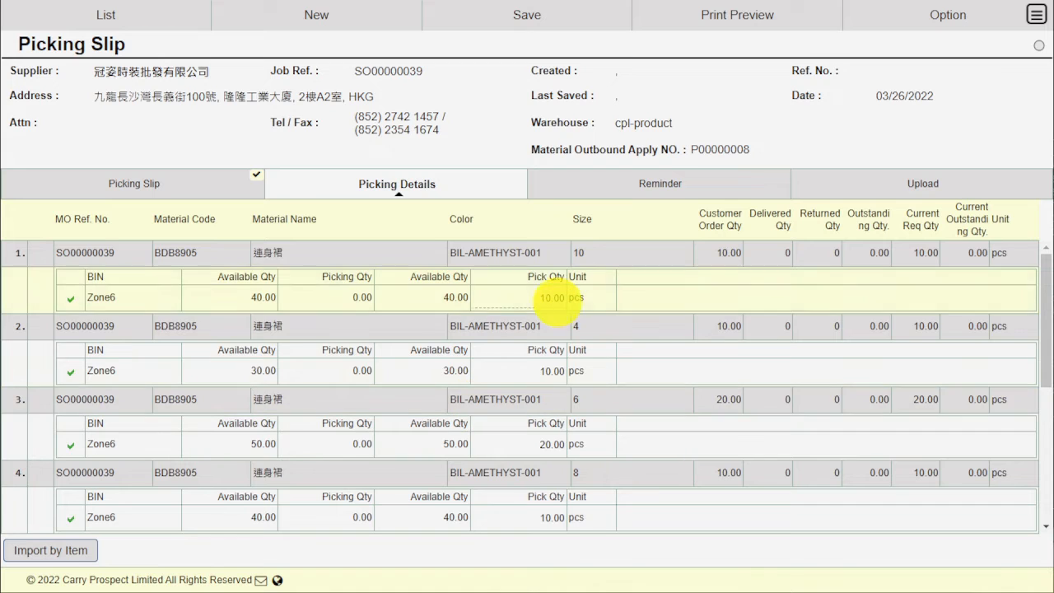
scroll(554, 449, down, 4)
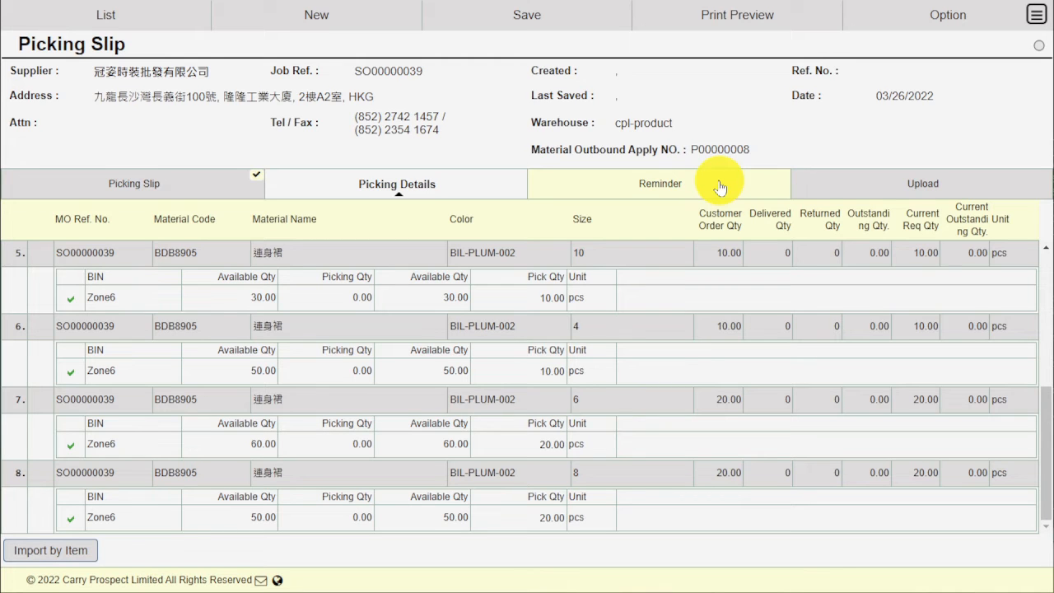
click(854, 184)
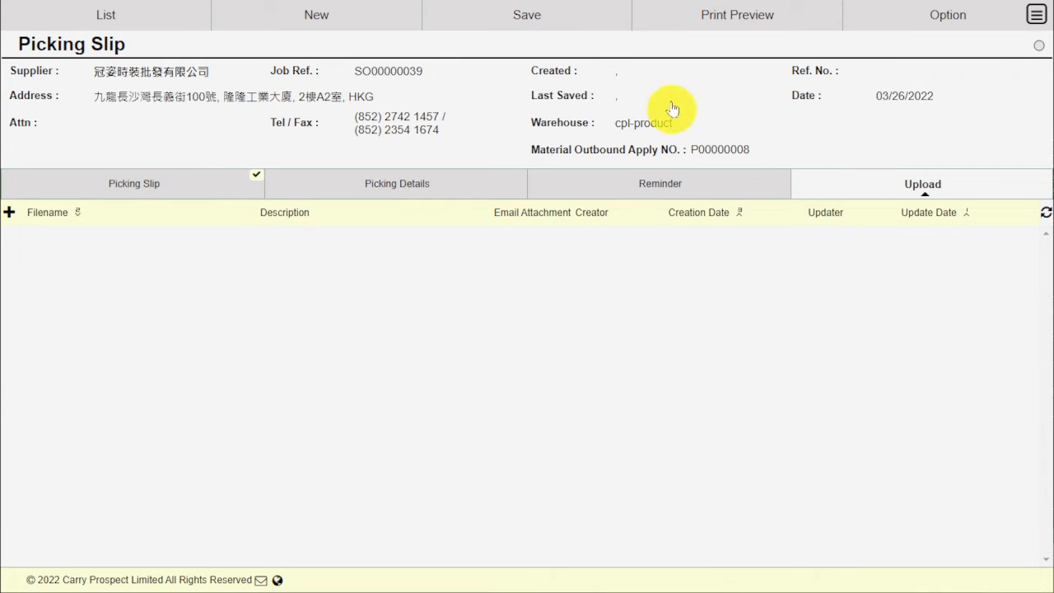
- Save picking slip PS00000002, then approve it and accept that approval locks it
click(552, 18)
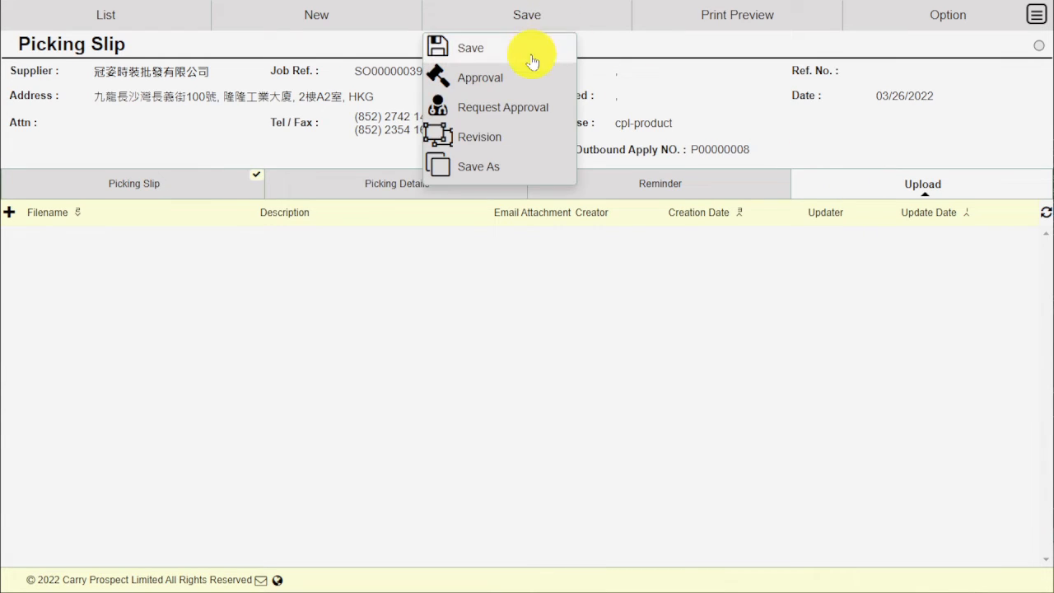
click(531, 51)
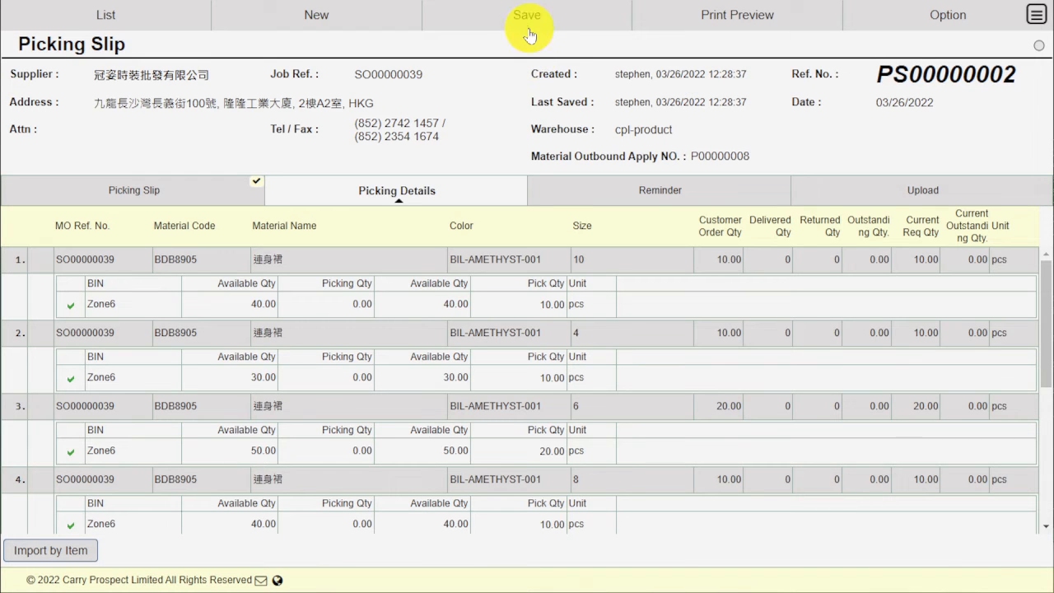
click(528, 23)
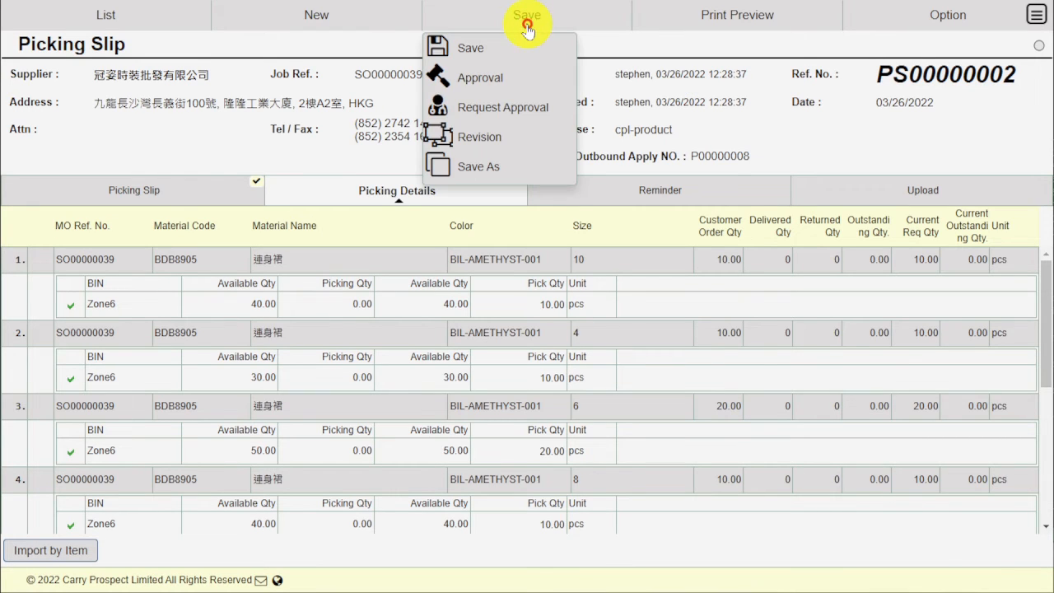
click(509, 87)
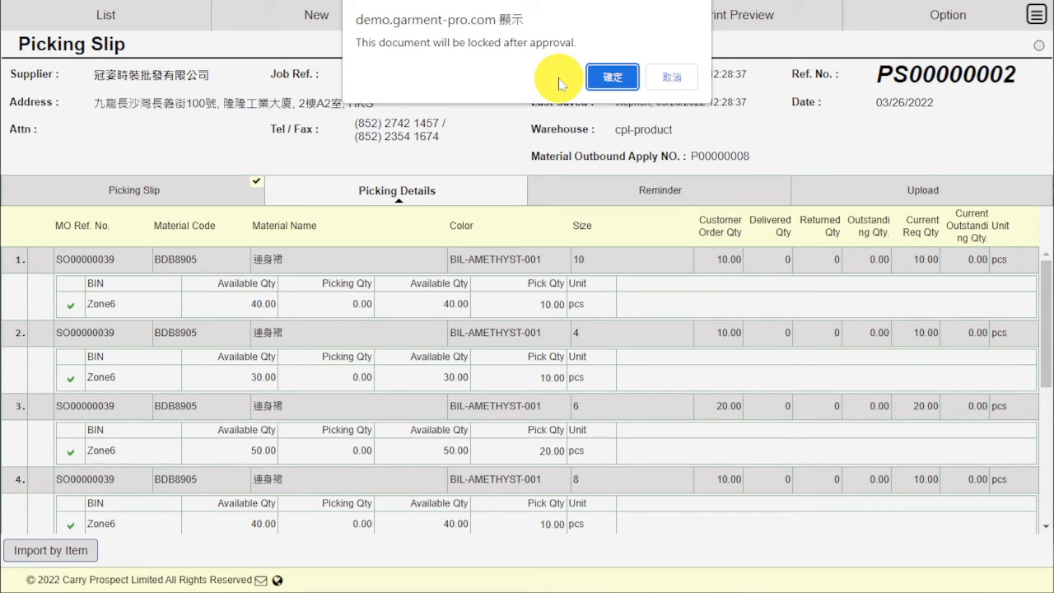
click(602, 81)
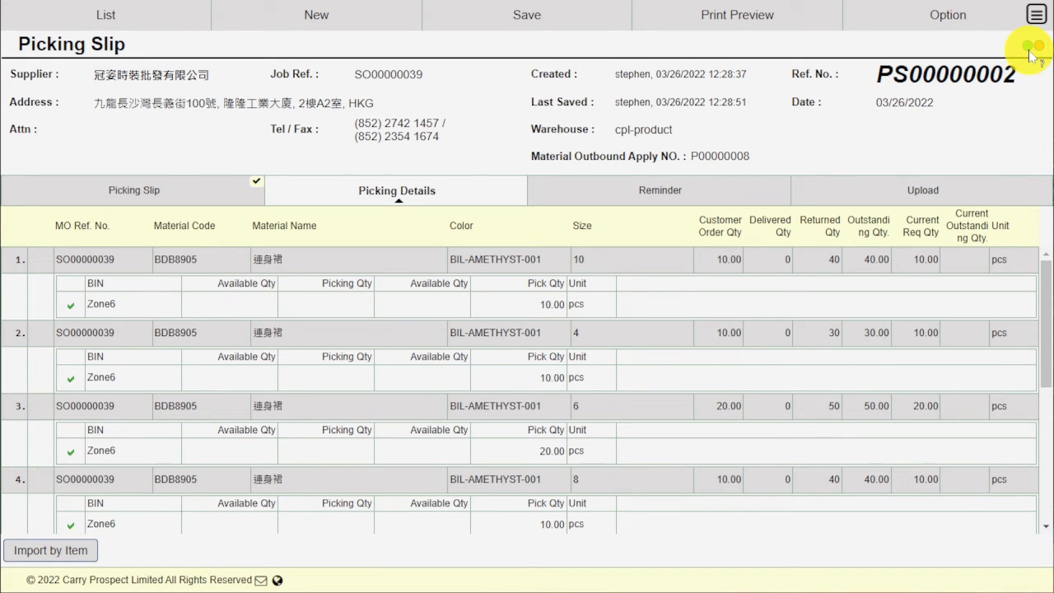
click(748, 17)
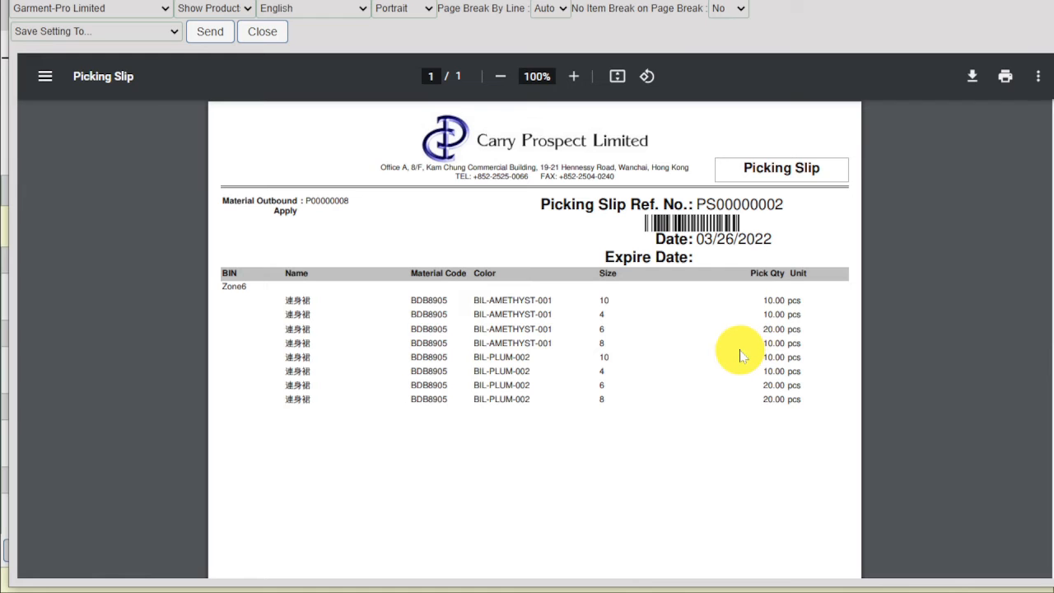
scroll(740, 355, down, 5)
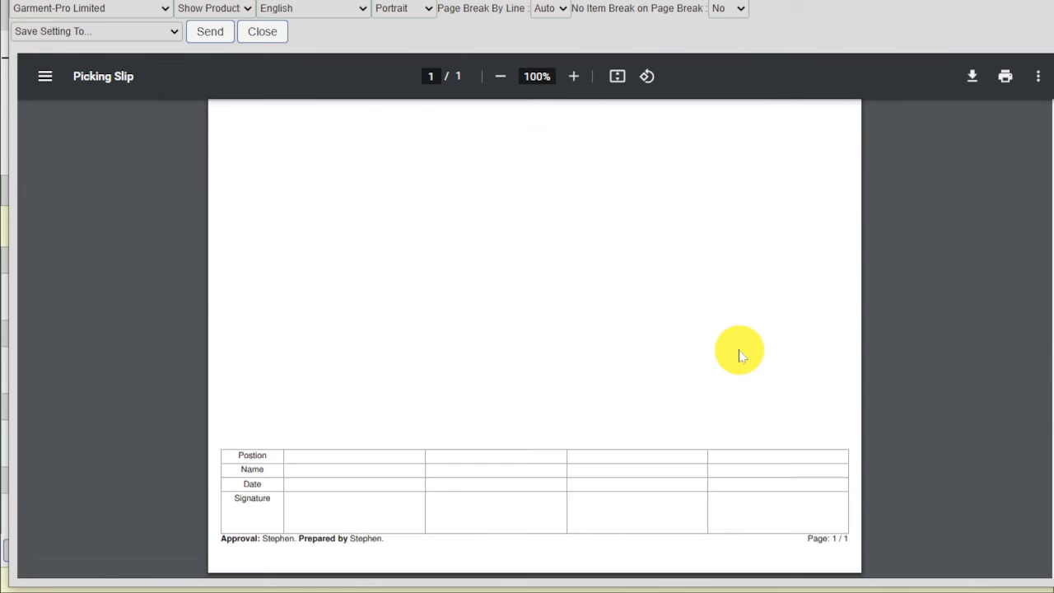
scroll(740, 356, up, 5)
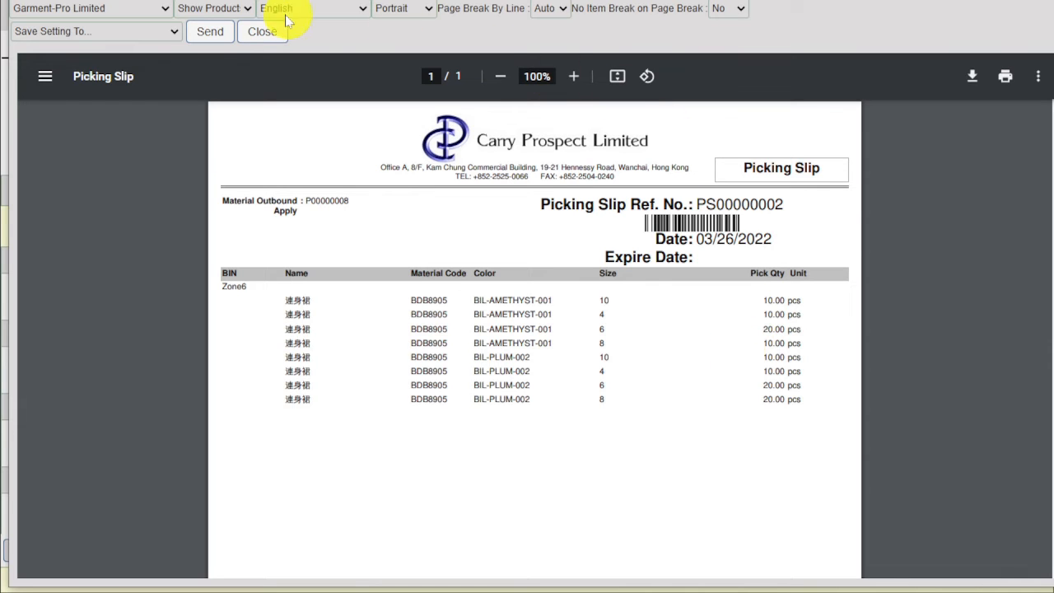
click(262, 33)
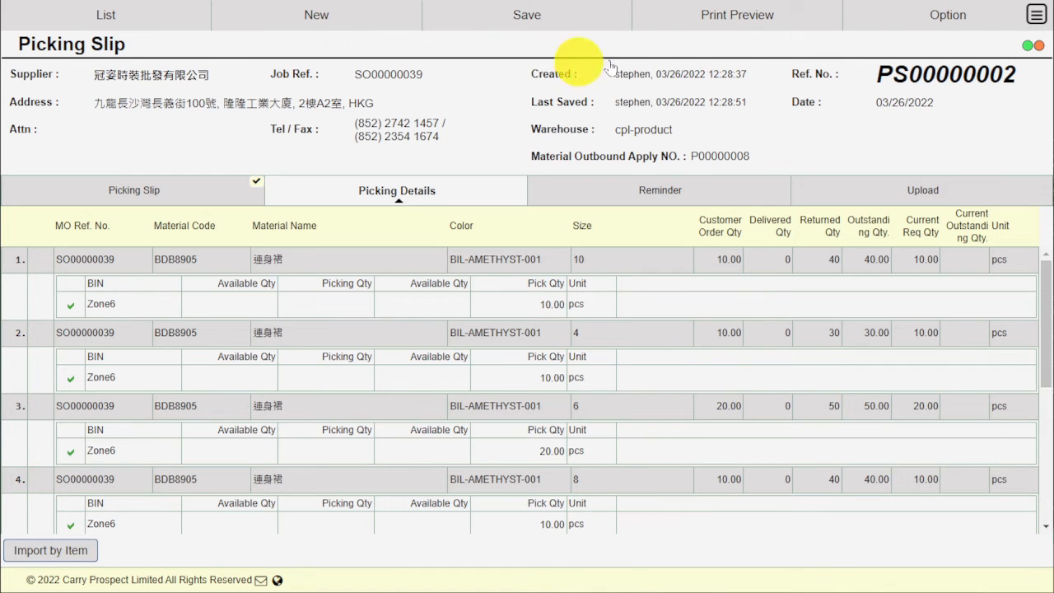
- From the main menu, go to Material Planning > Inventory > Picking Items
click(1037, 14)
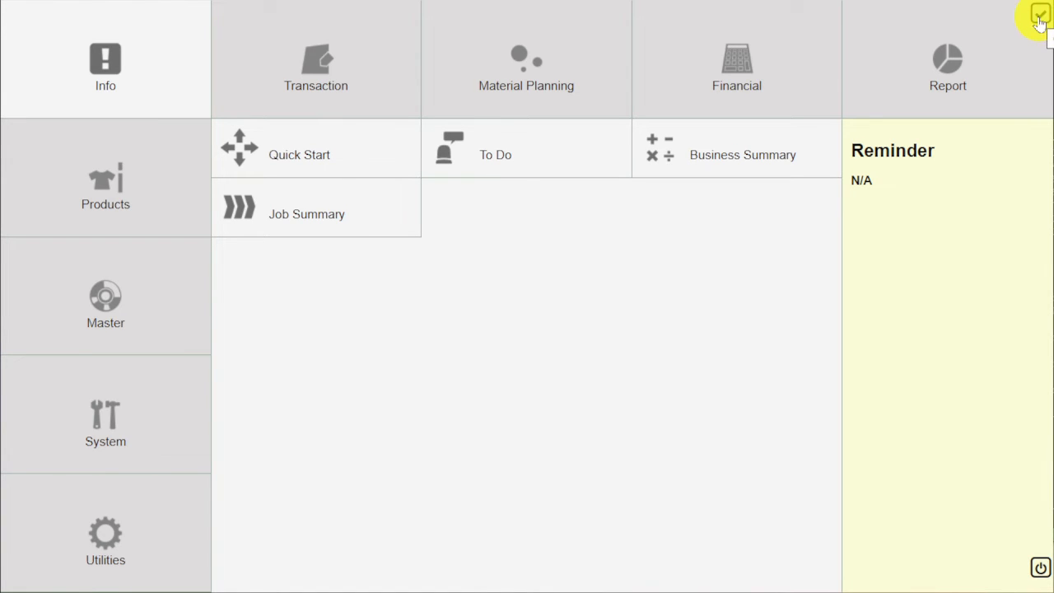
click(593, 80)
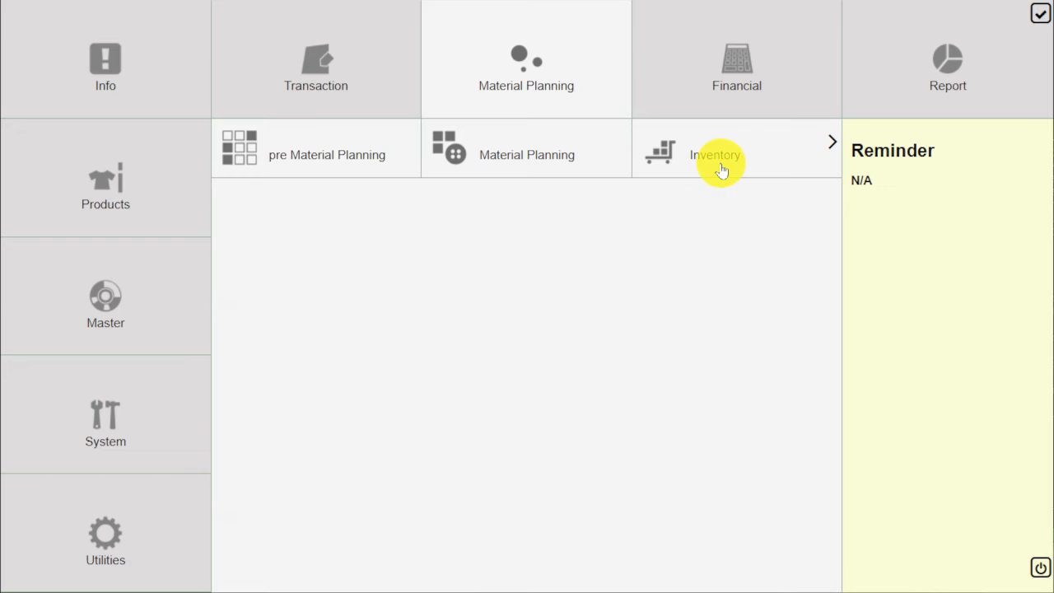
click(721, 169)
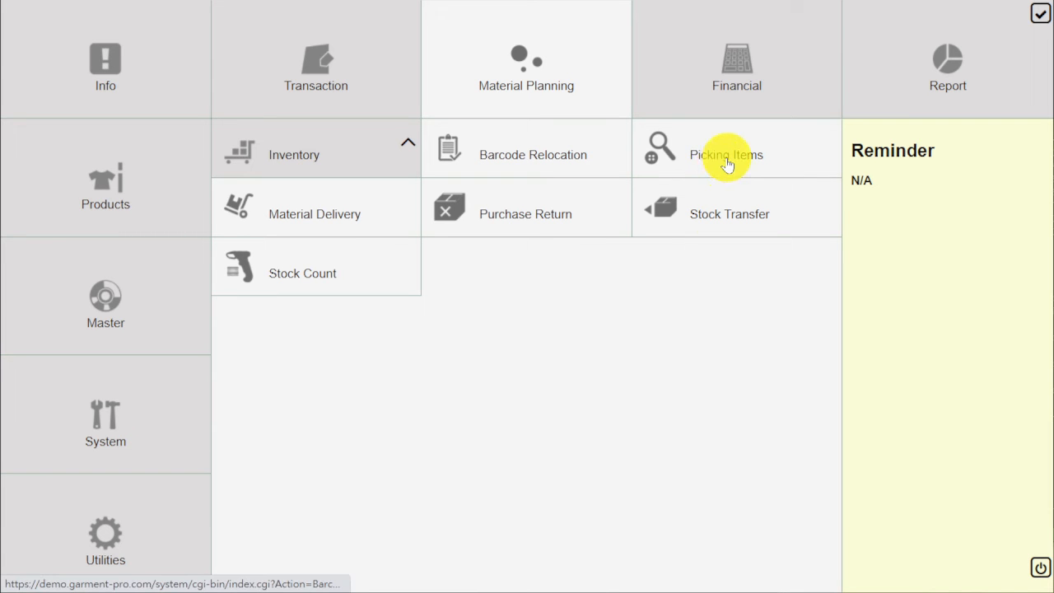
click(727, 162)
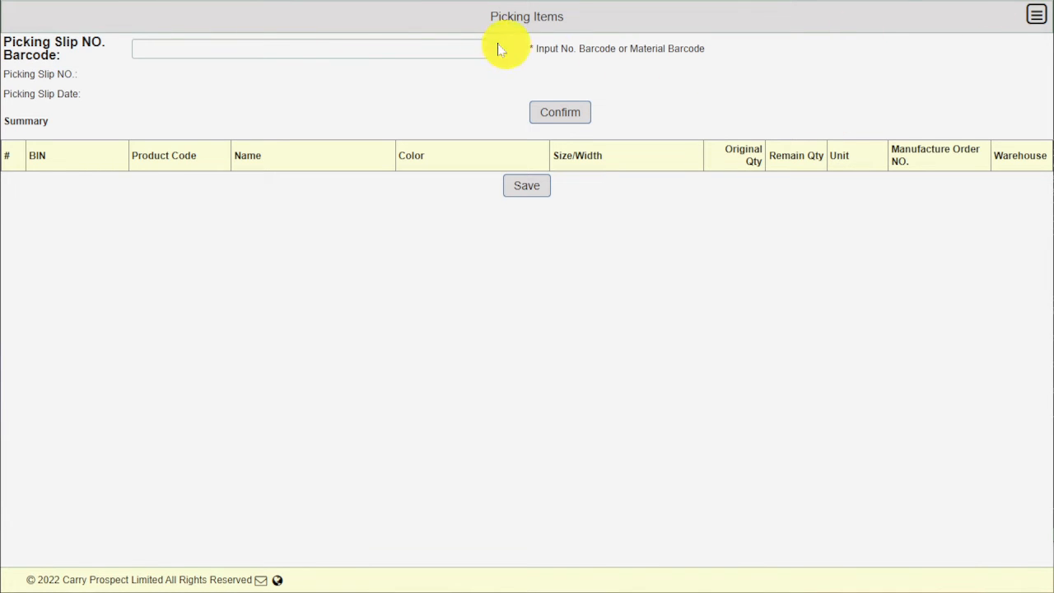
- Load picking slip PS00000002 on the Picking Items page
click(444, 46)
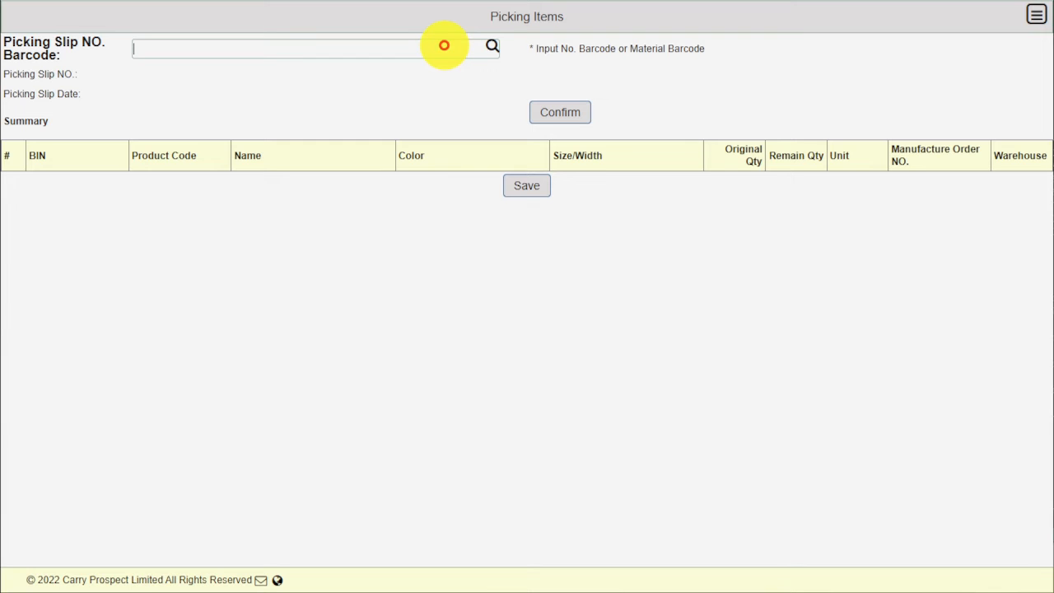
text(PS00000002)
click(489, 47)
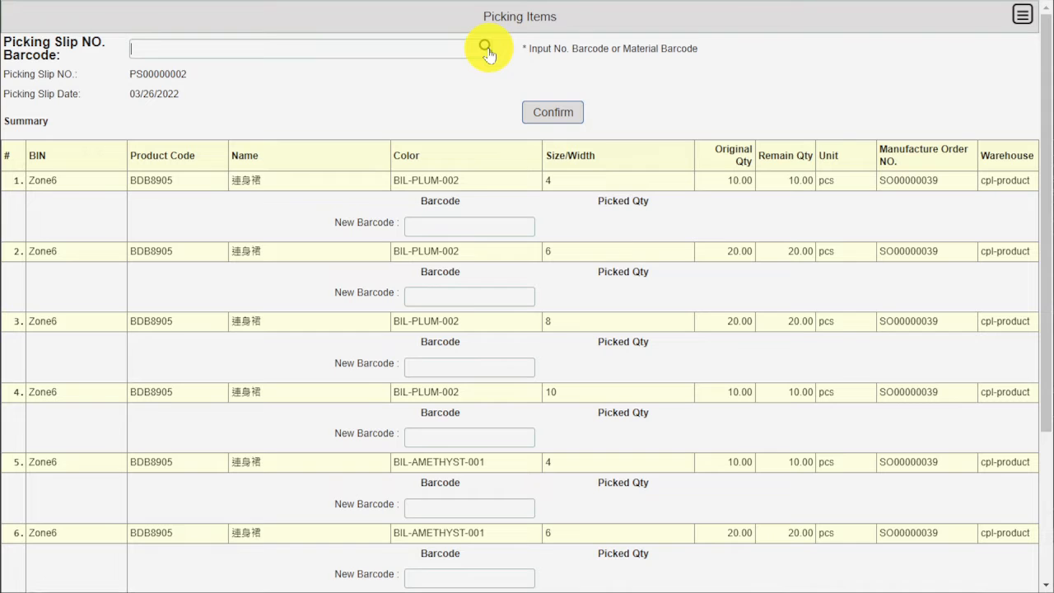
scroll(530, 330, down, 3)
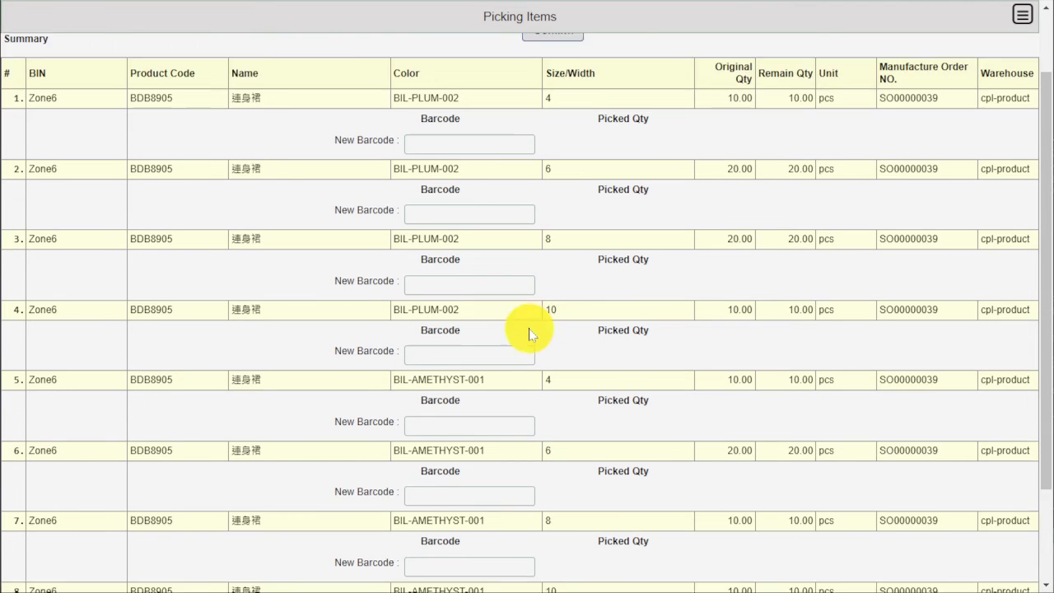
scroll(529, 332, up, 3)
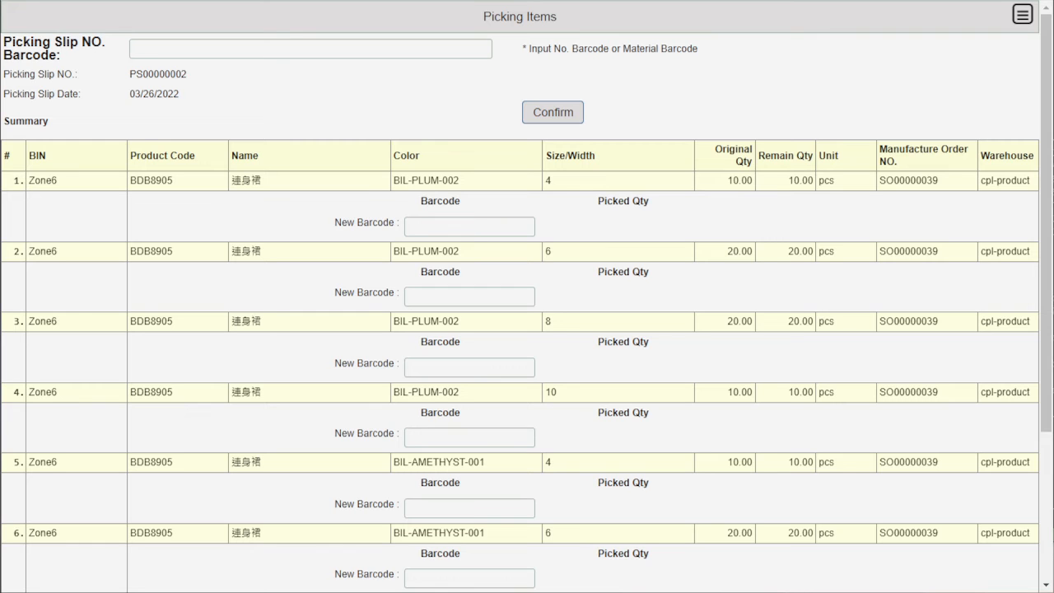
- Scan barcode 274A4AF1701 to pick 10 pcs for row 1 and 274A4AF1703 for 20 pcs on row 2
click(515, 221)
text(274A4AF1701)
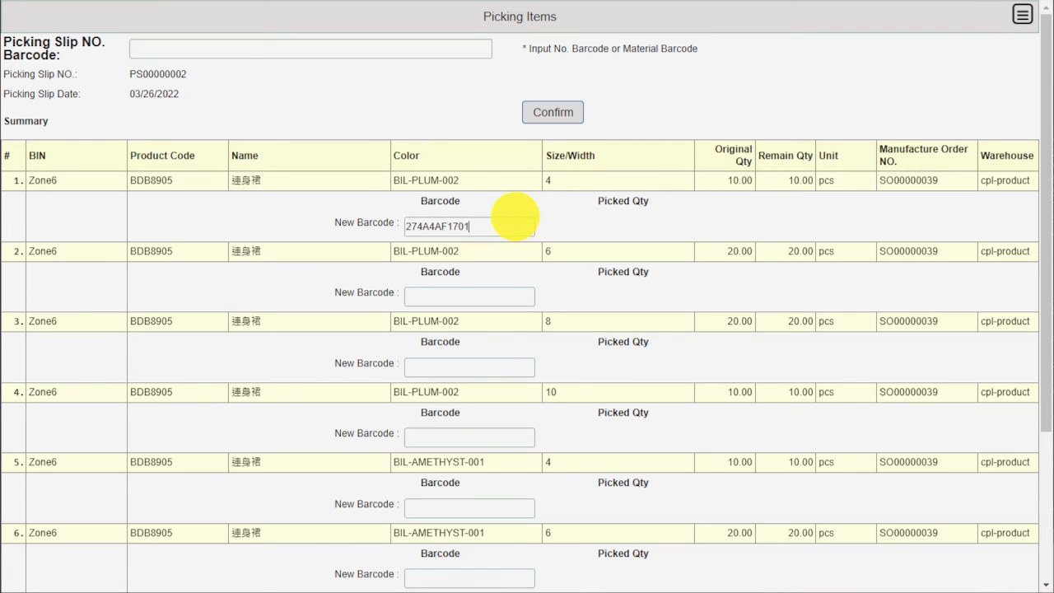
key(Return)
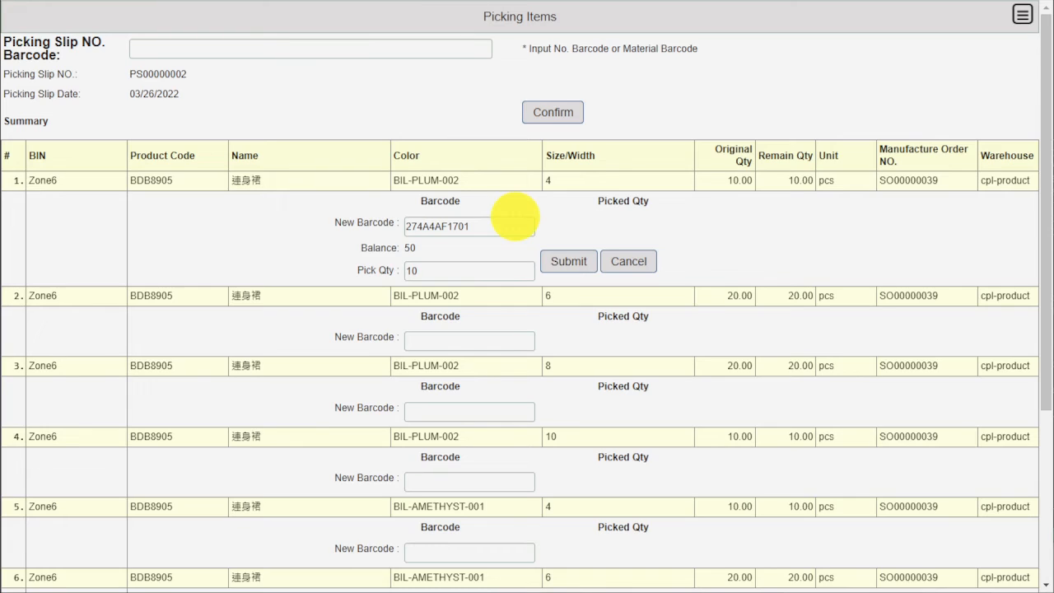
click(550, 259)
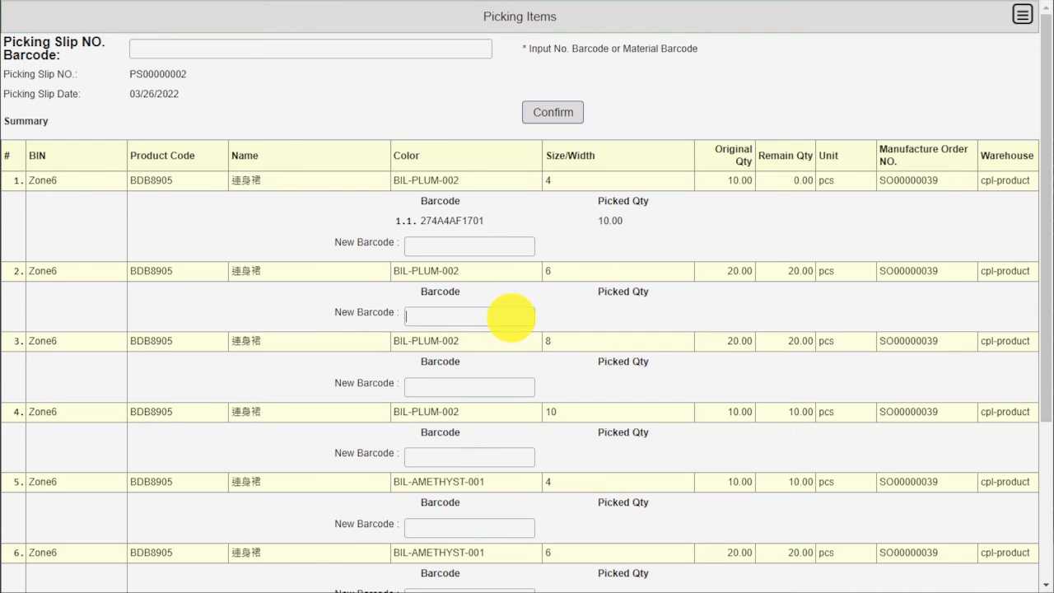
click(511, 317)
text(274A4AF1701)
key(BackSpace)
text(3)
key(Return)
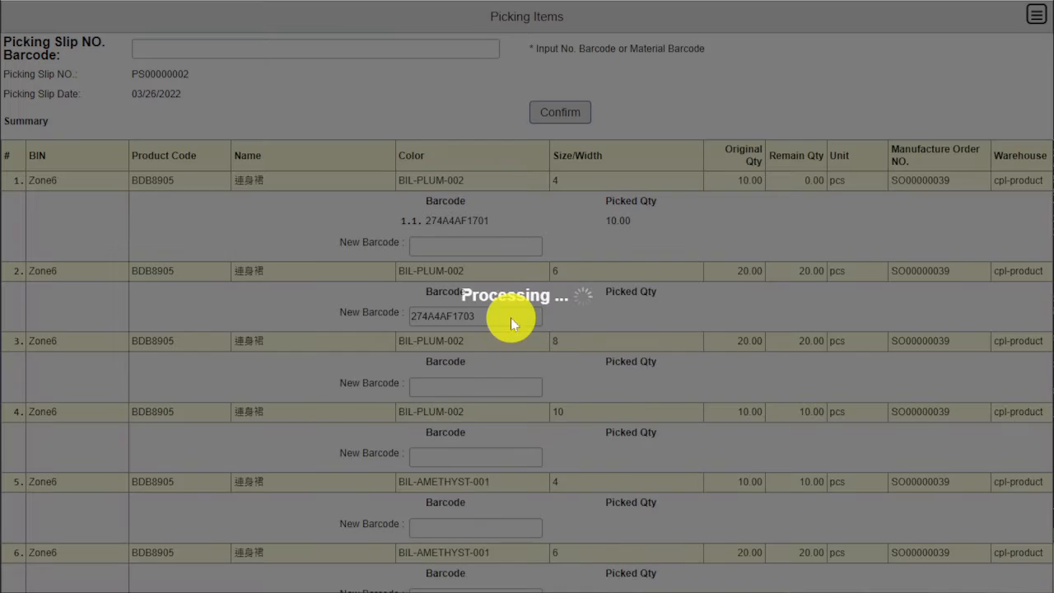
click(558, 351)
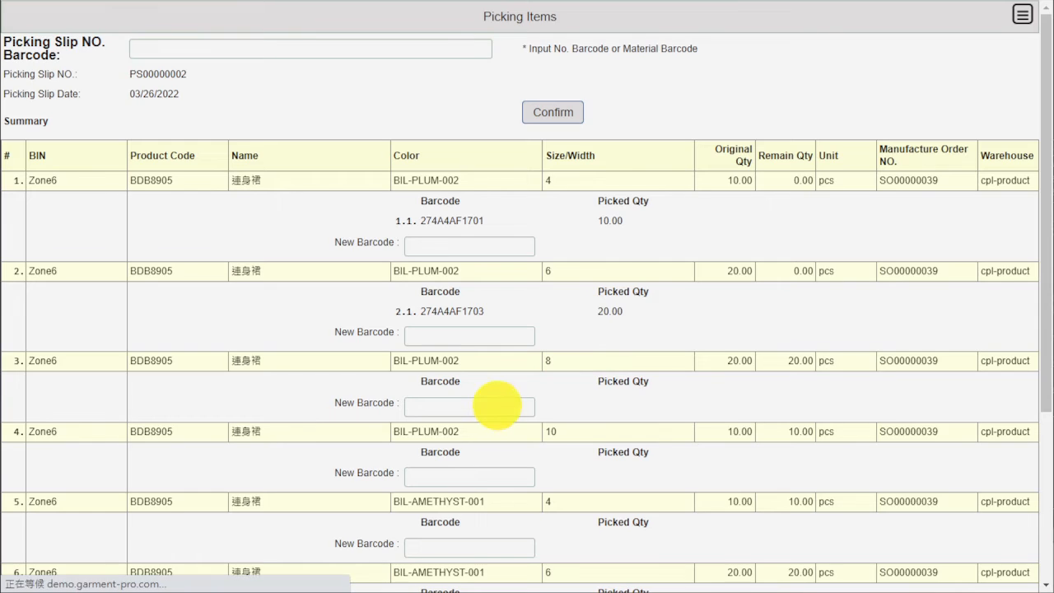
- Scan barcode 274A4AF1705 to pick 20 pcs for row 3
click(498, 405)
text(274A4AF1701)
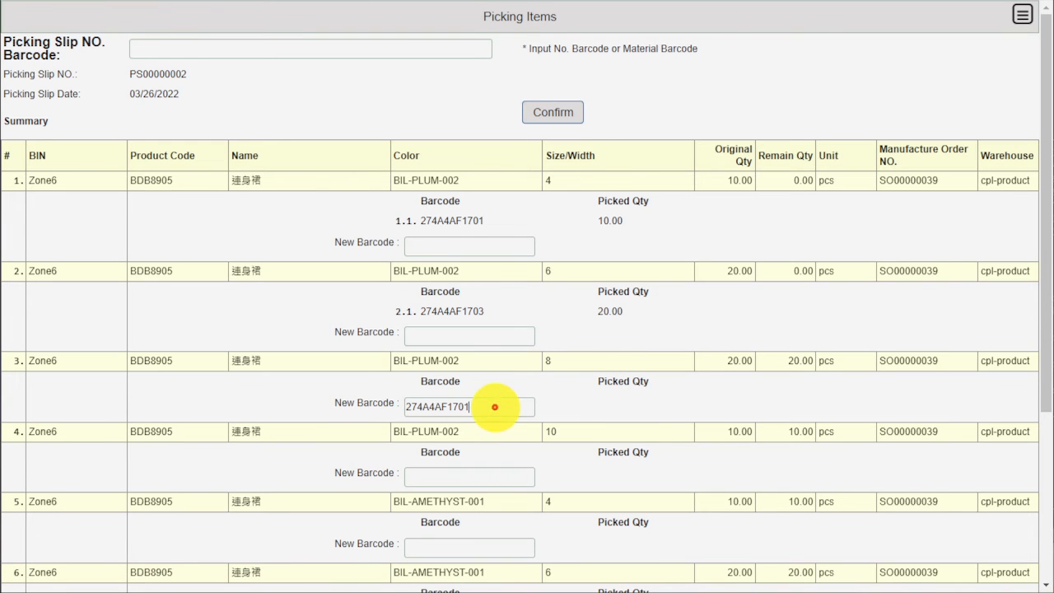
key(BackSpace)
text(5)
key(Return)
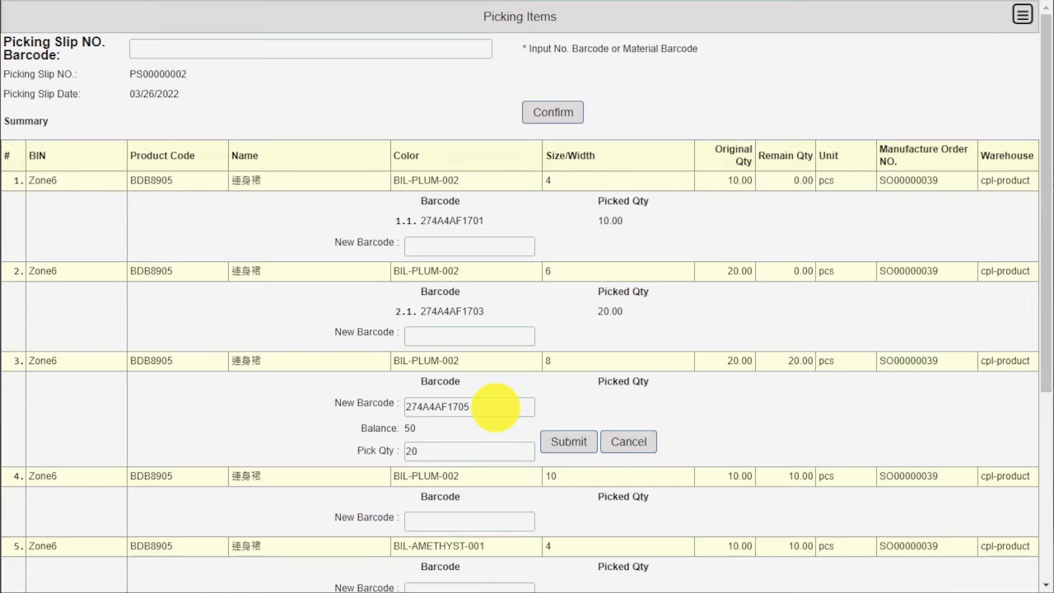
click(553, 440)
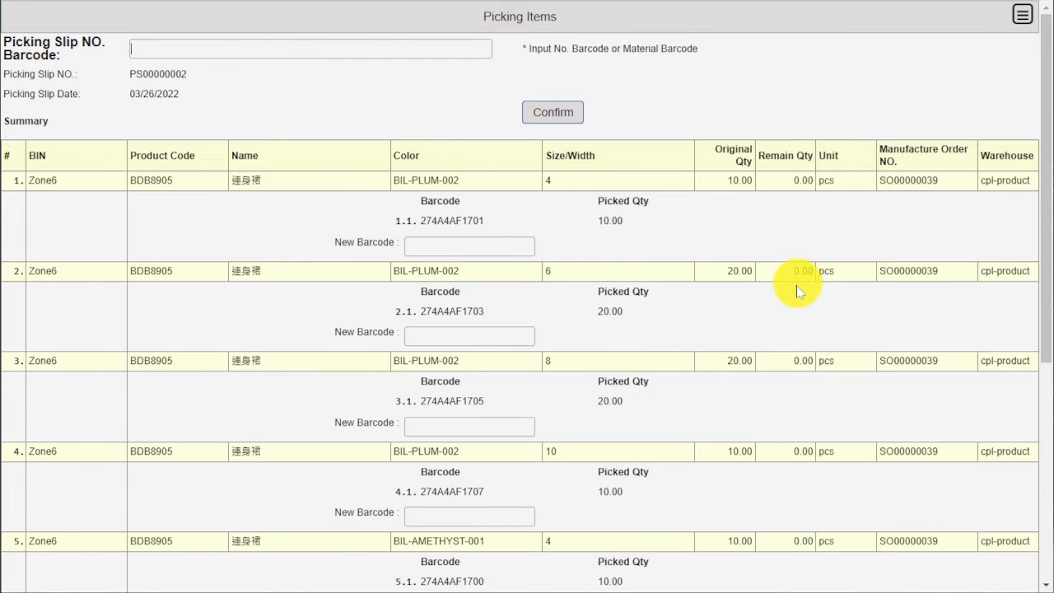
- Confirm the fully picked slip PS00000002 and accept the prompt so it shows Completed
scroll(799, 396, down, 5)
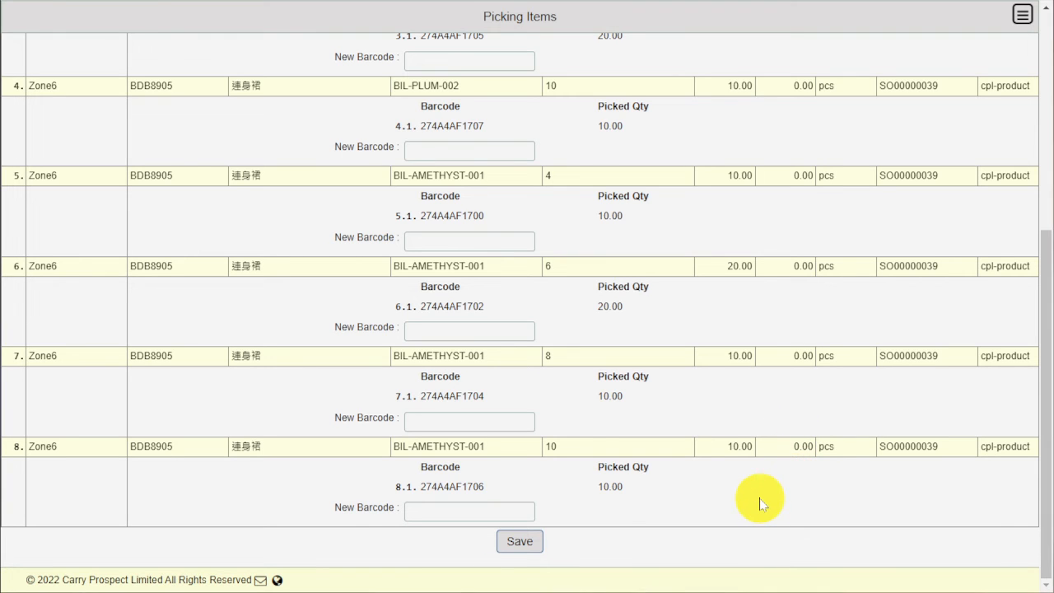
scroll(761, 503, up, 5)
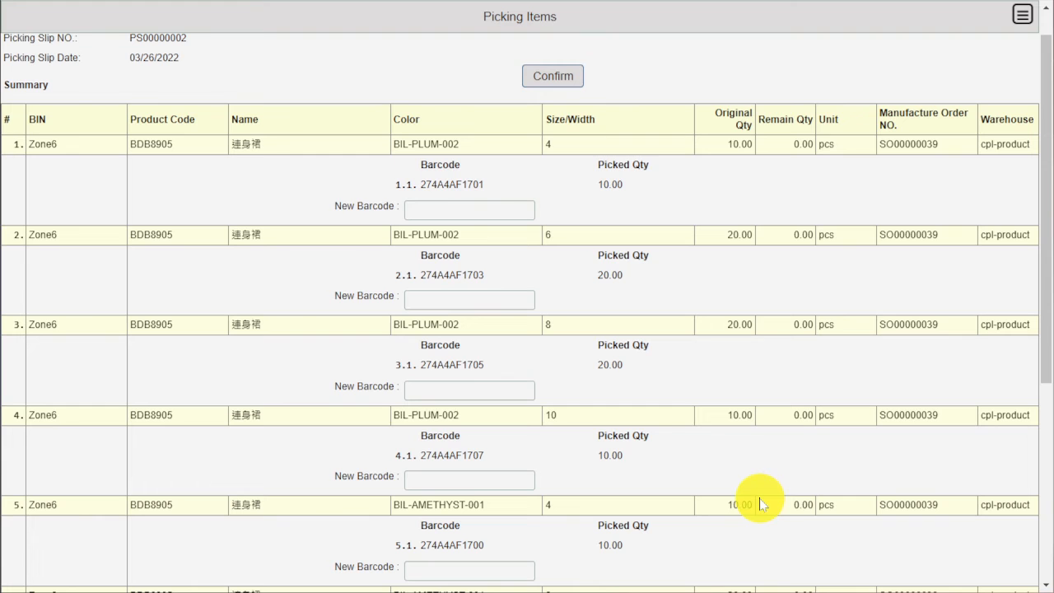
scroll(554, 124, up, 1)
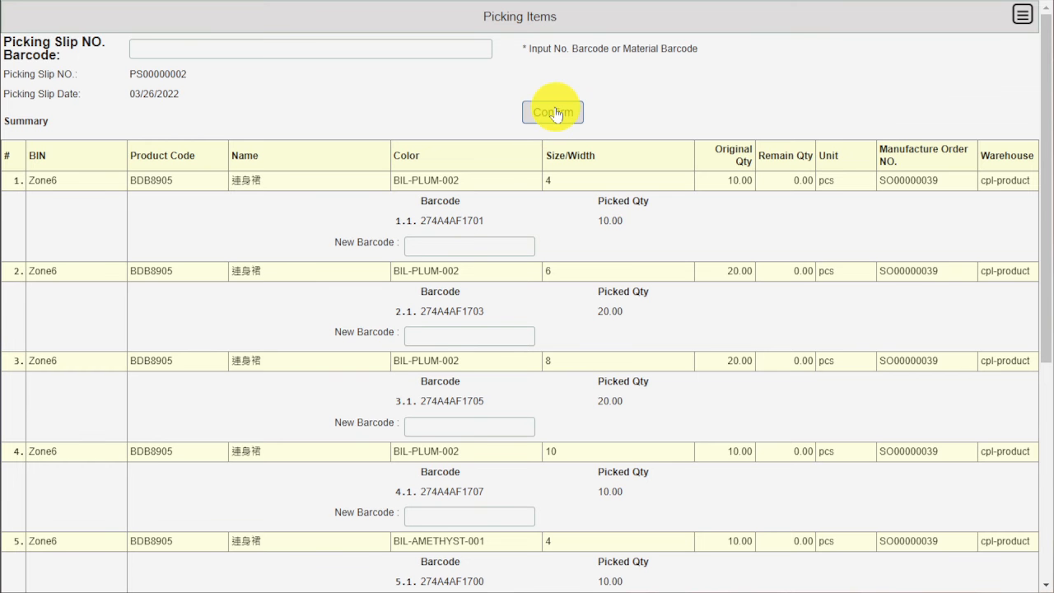
click(558, 117)
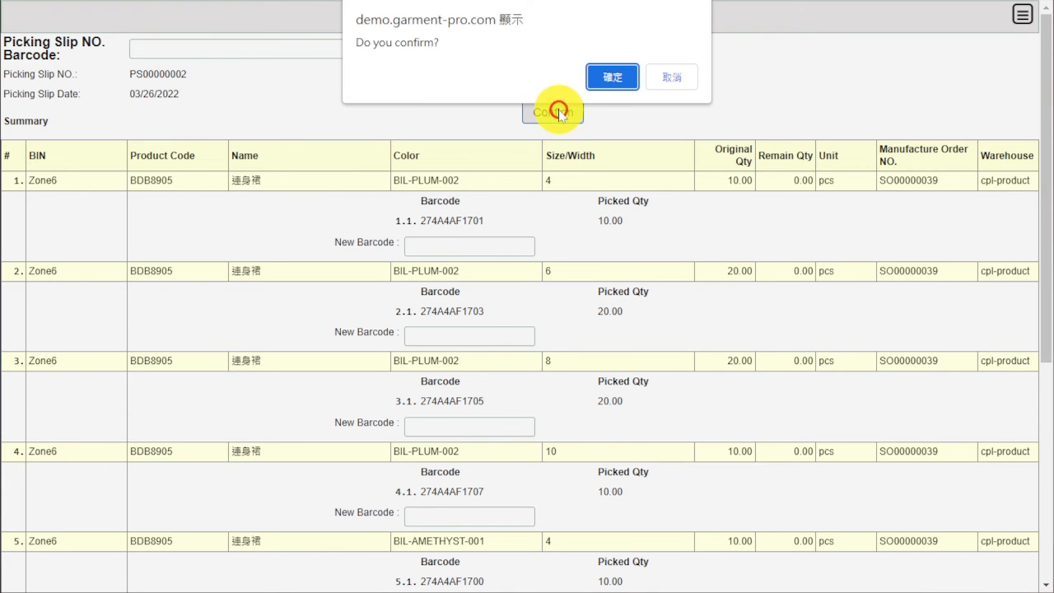
click(594, 80)
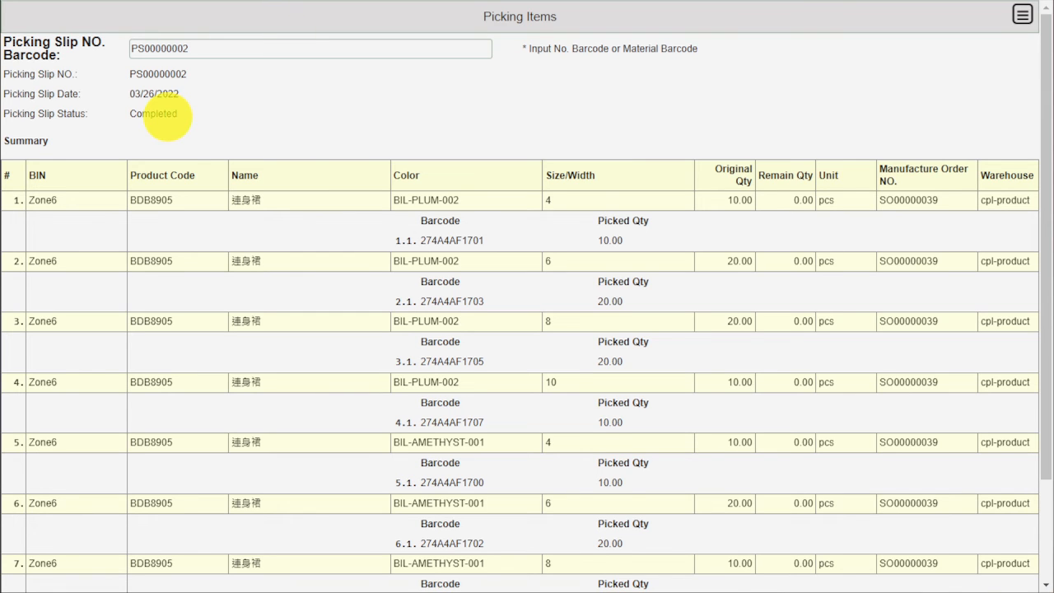
- From the main menu, go to Material Planning > Inventory > Material Delivery
click(1022, 14)
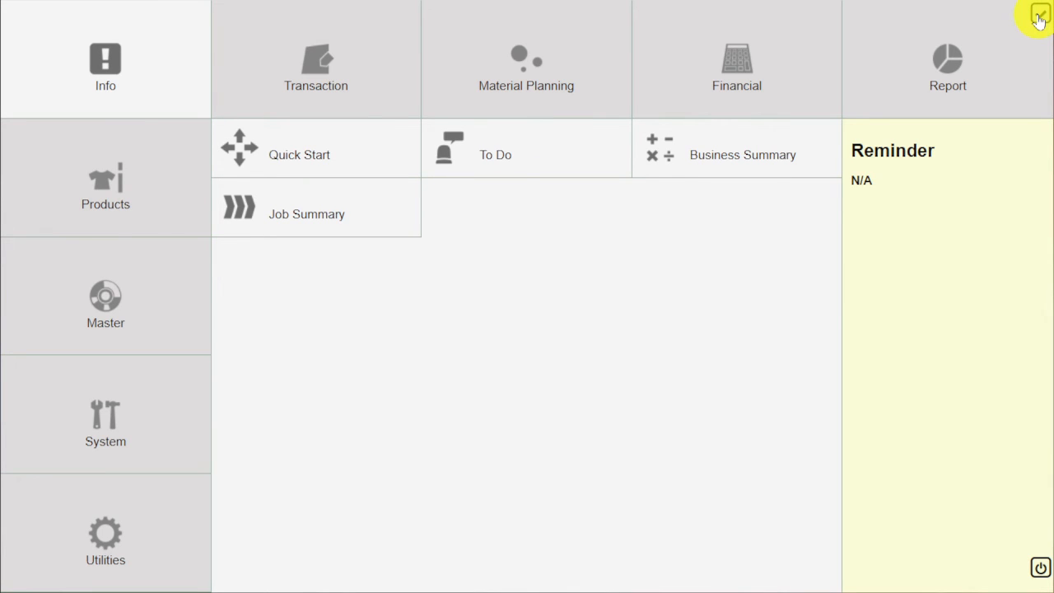
click(574, 96)
click(734, 147)
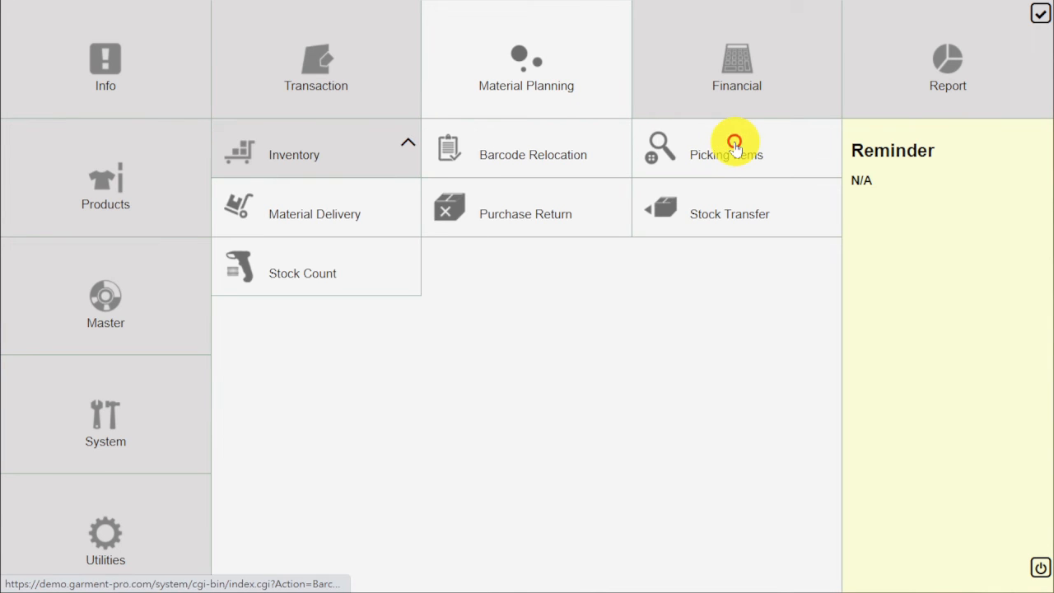
click(384, 211)
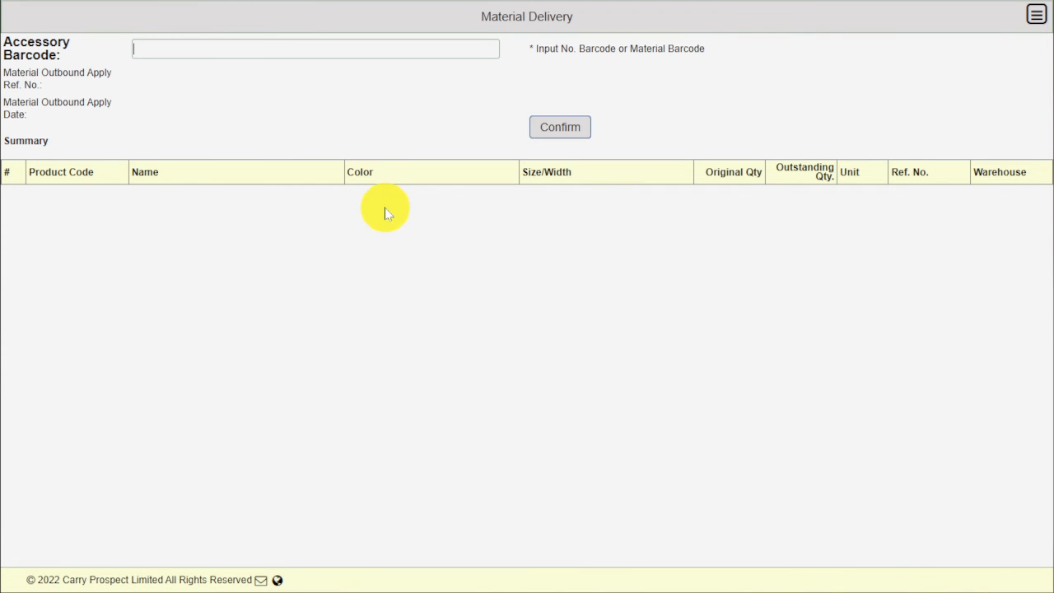
- Look up outbound request P00000008, review its rows, and confirm delivery of all materials
text(P00000008)
click(488, 52)
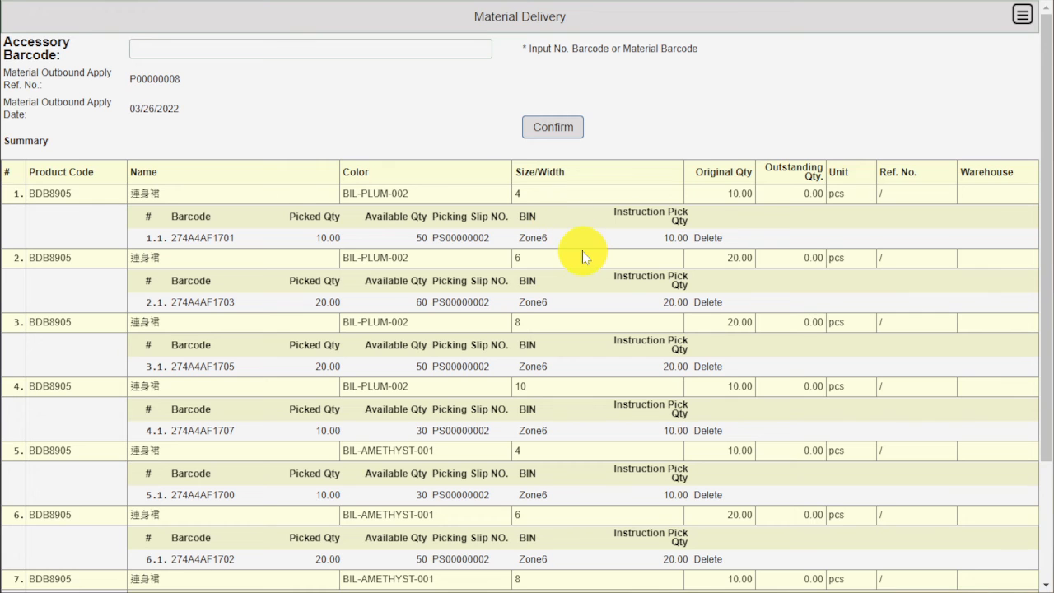
scroll(582, 258, down, 3)
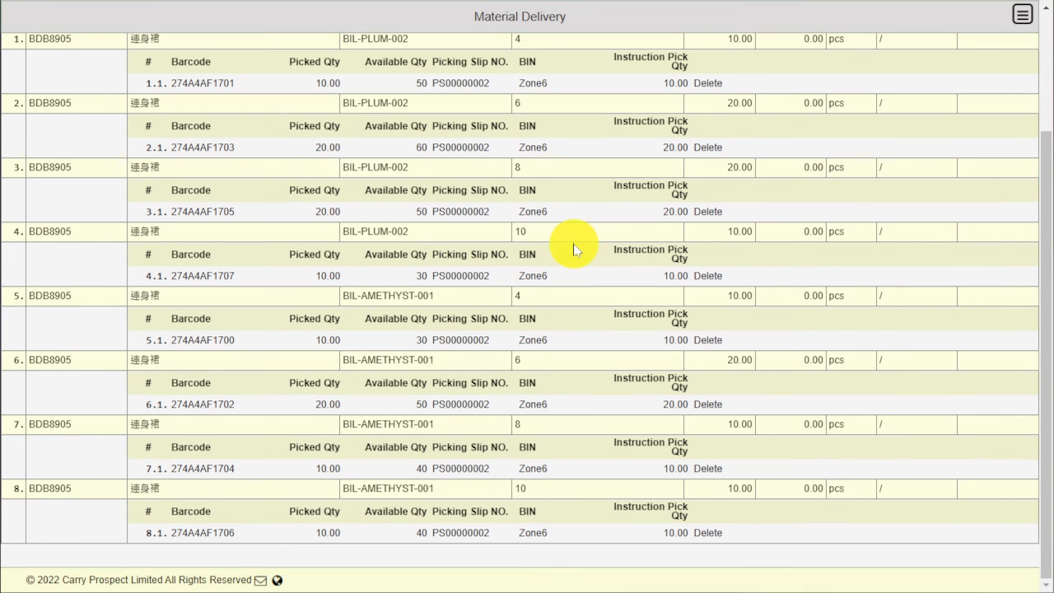
scroll(805, 436, up, 3)
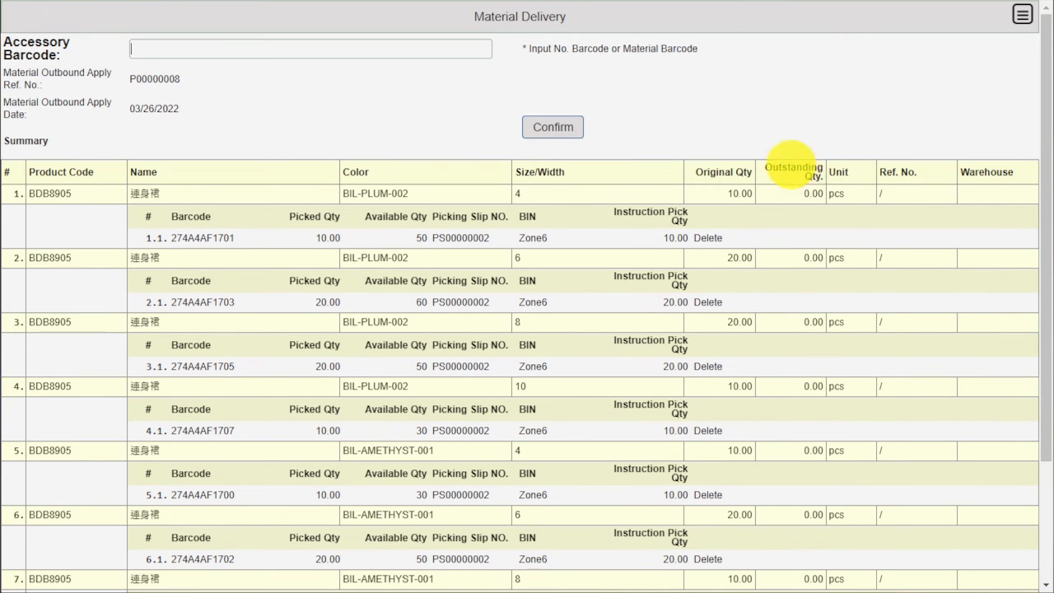
scroll(807, 231, down, 3)
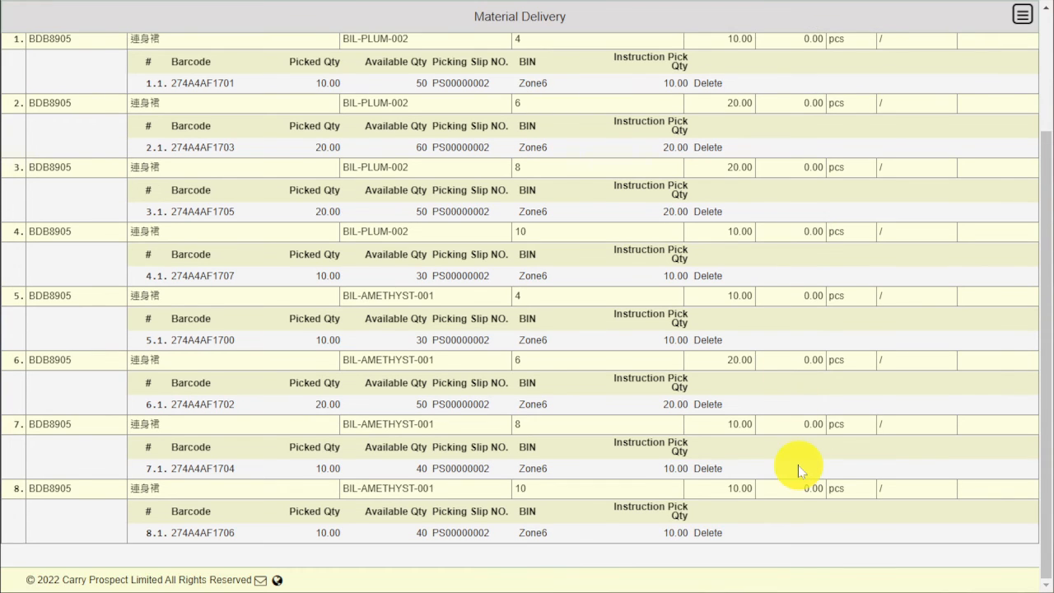
scroll(617, 511, up, 3)
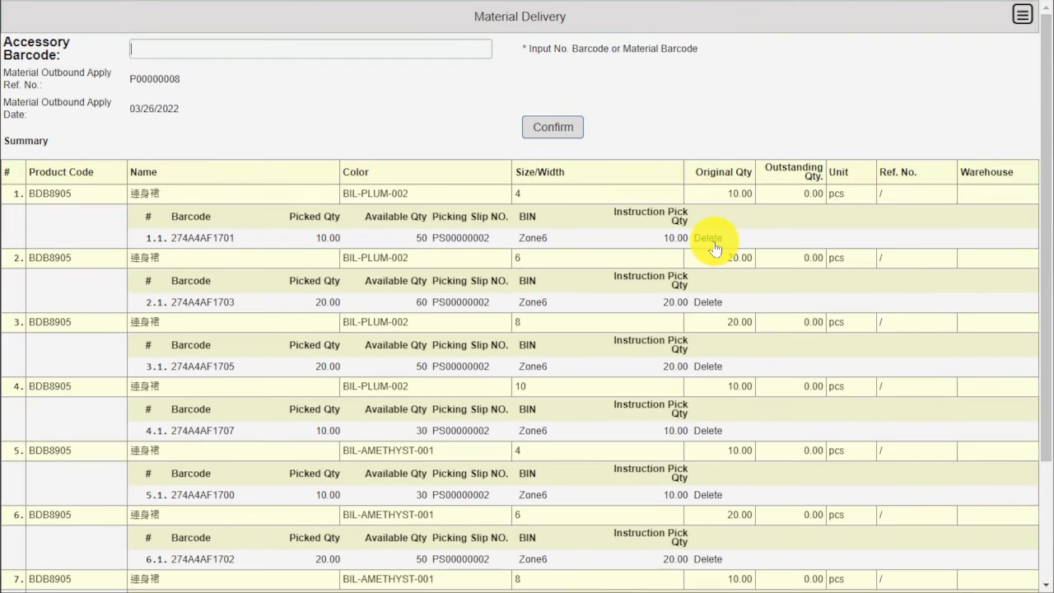
click(575, 126)
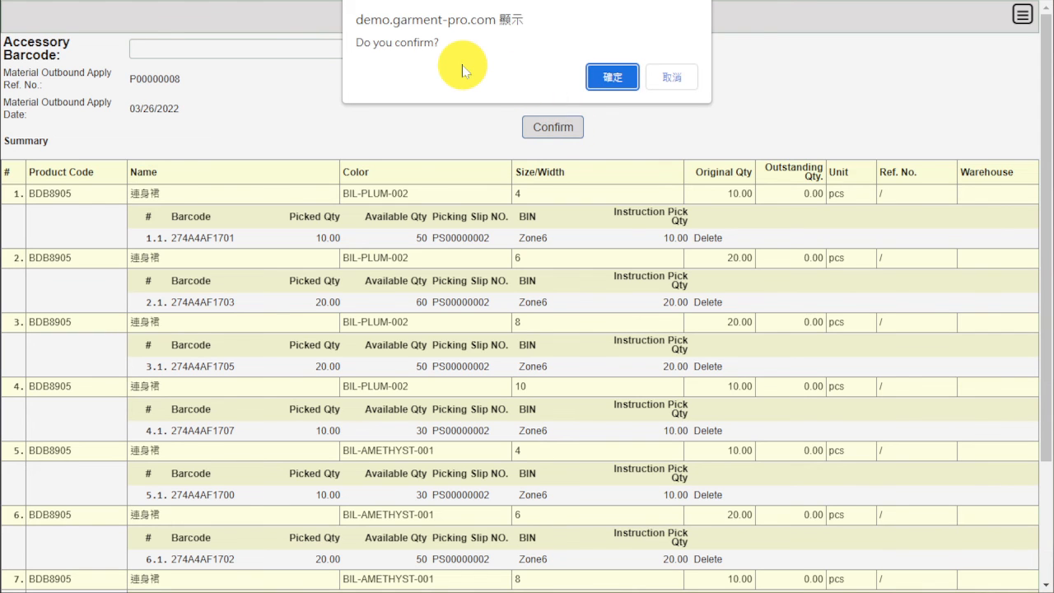
click(610, 80)
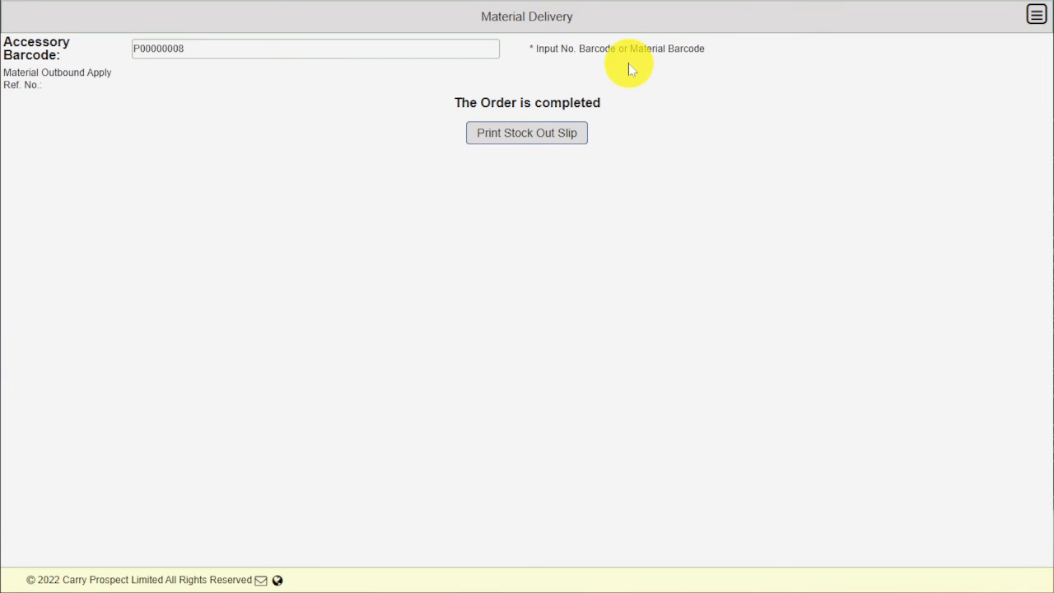
click(557, 142)
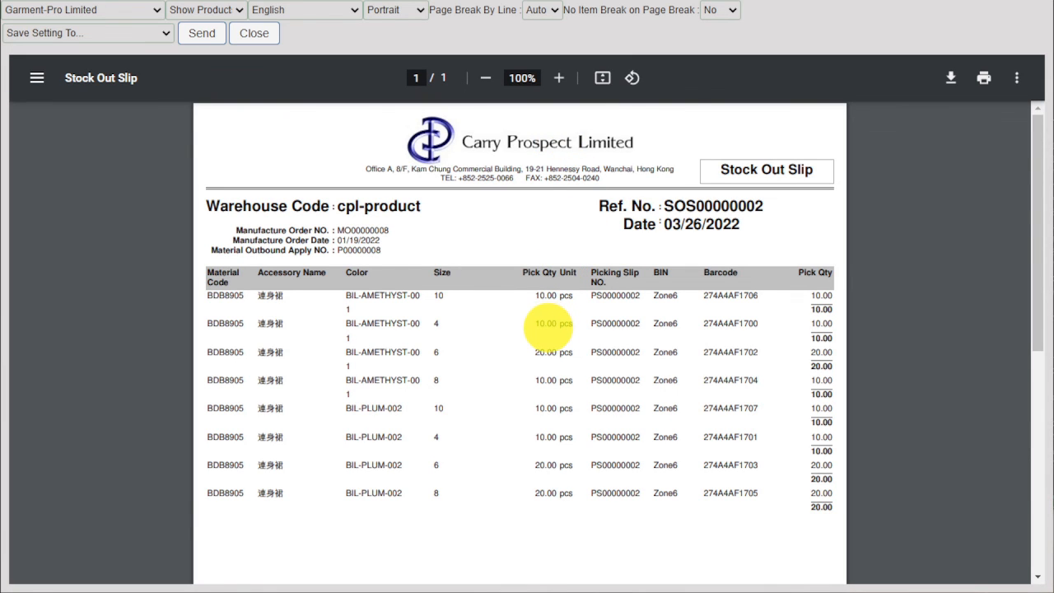
scroll(549, 328, down, 1)
scroll(549, 327, down, 5)
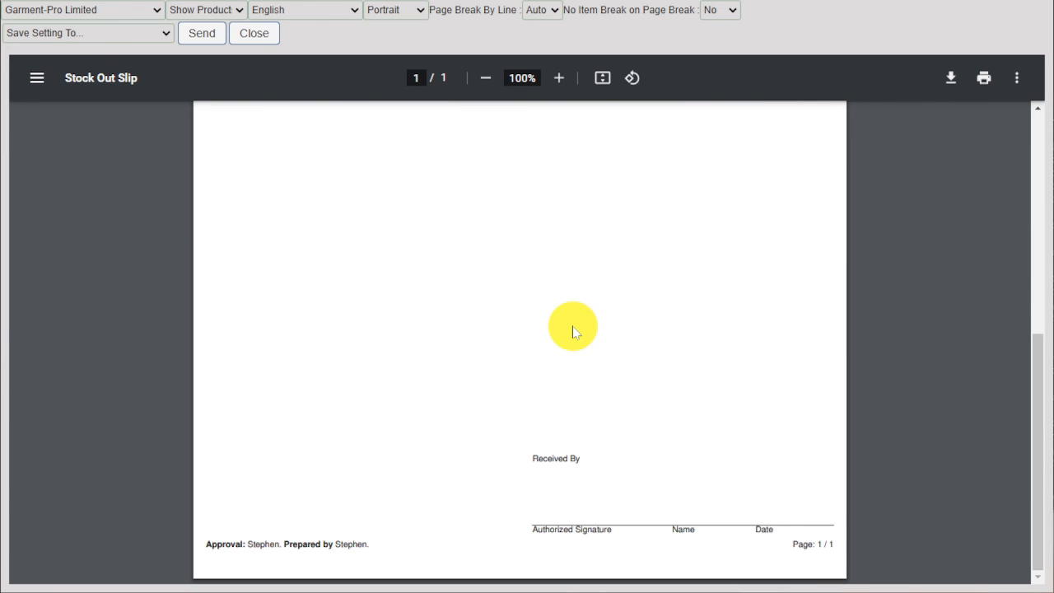
scroll(574, 330, up, 6)
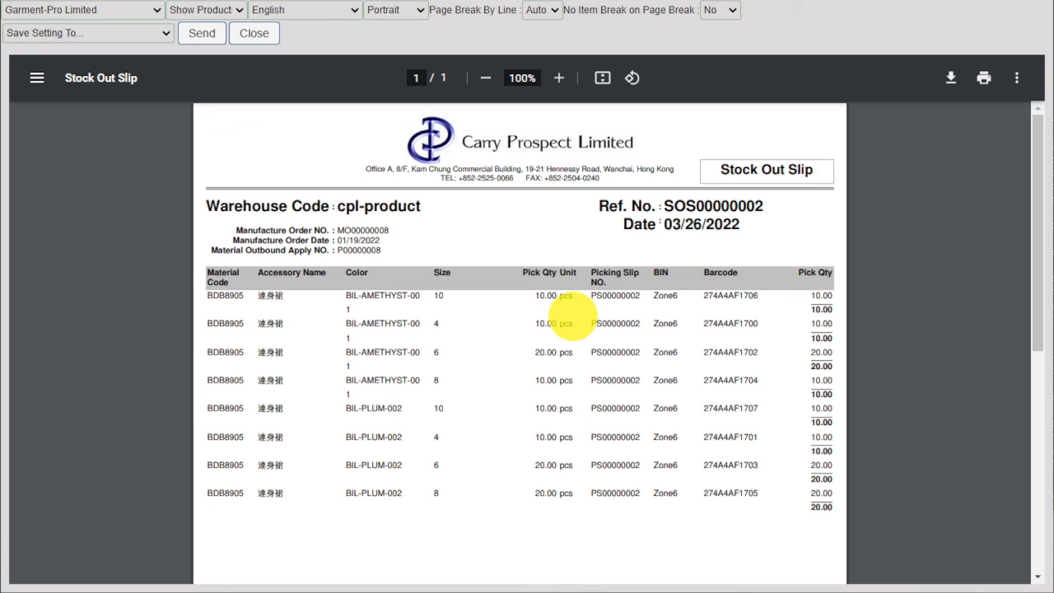
click(255, 33)
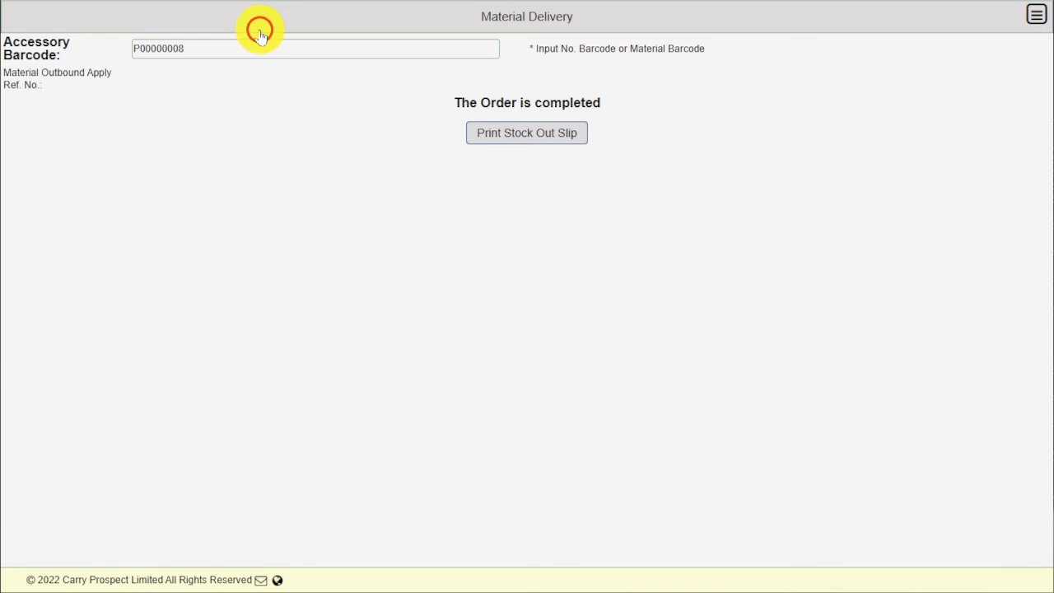
- From the main menu, go to Report > Normal Inventory > Out
click(1037, 17)
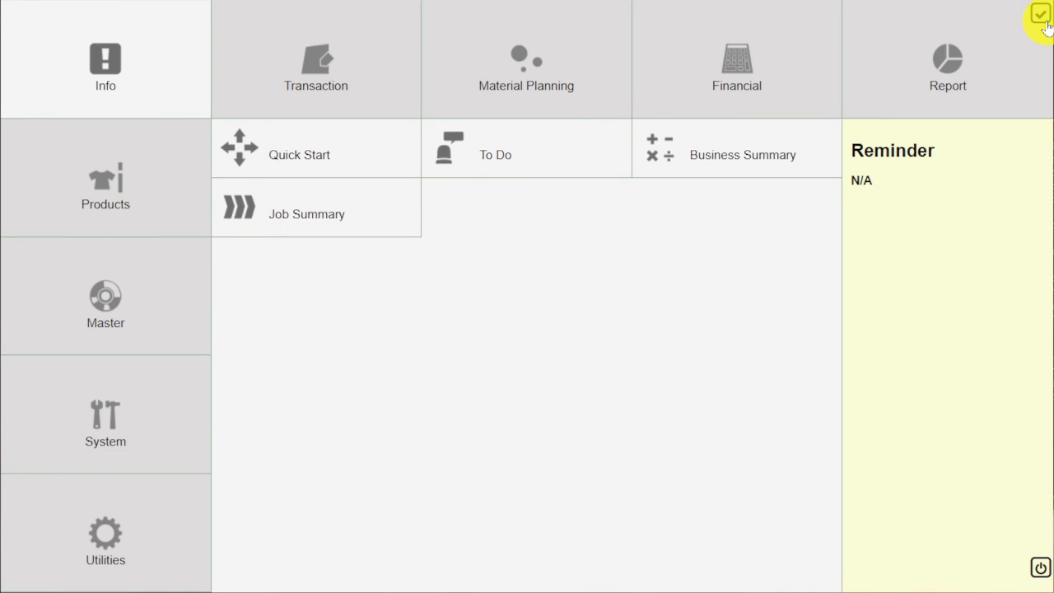
click(954, 64)
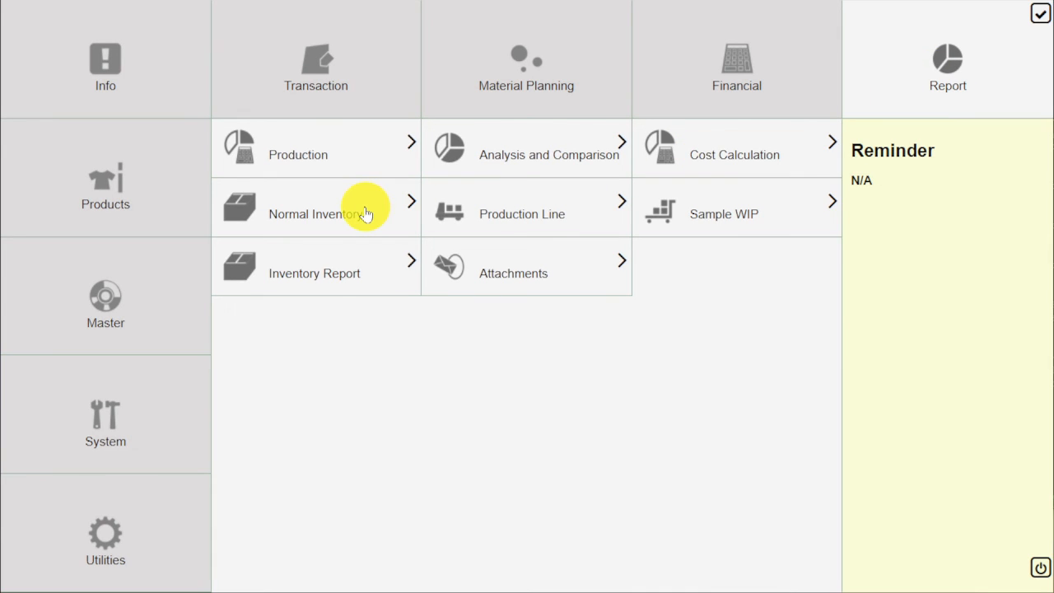
click(366, 215)
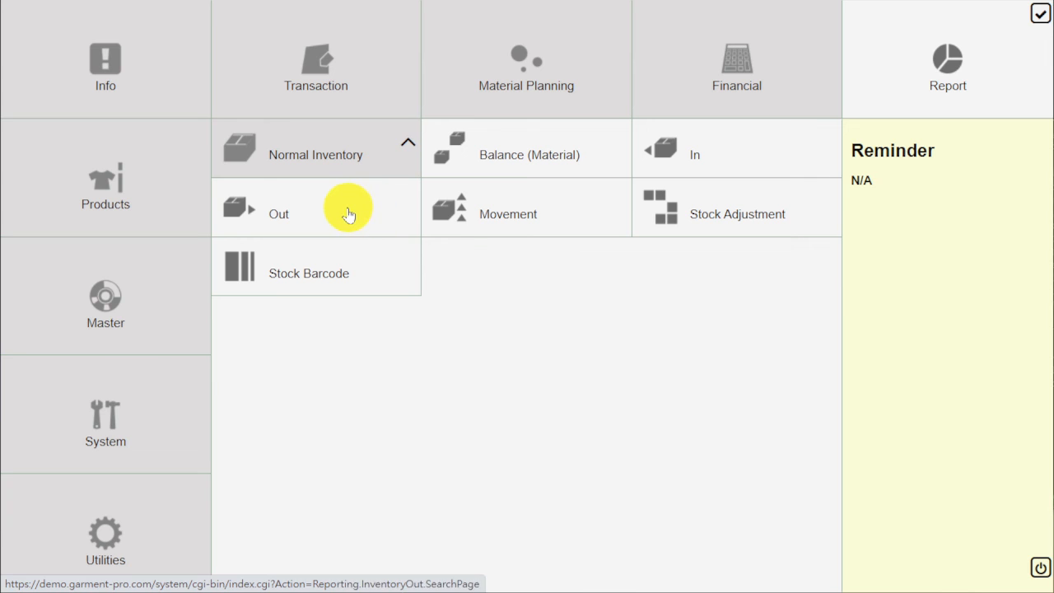
click(348, 211)
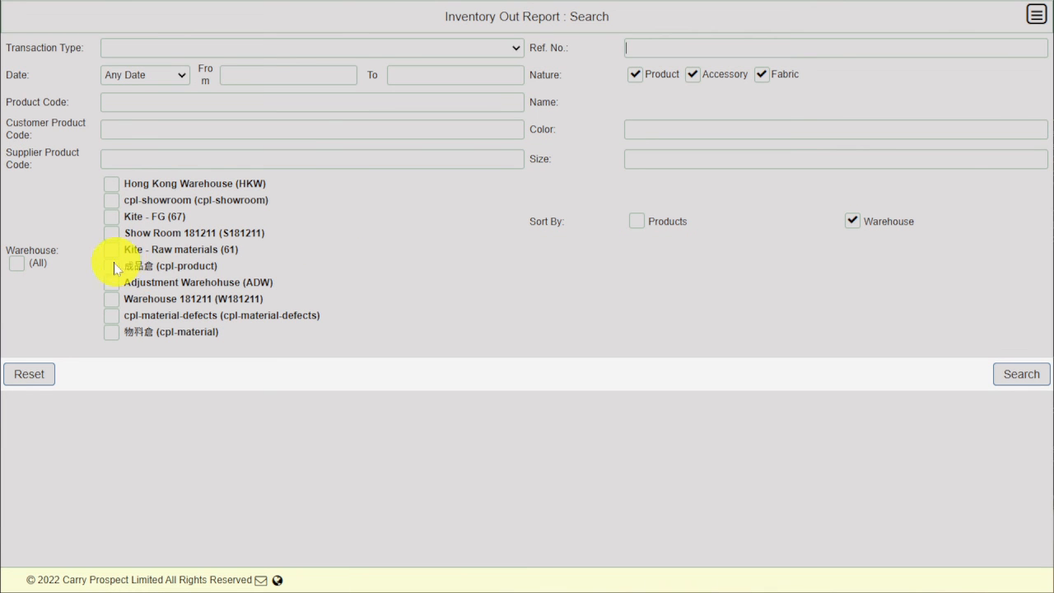
- Search the Inventory Out report from 03/26/2022 for the cpl-product (成品倉) warehouse
click(231, 78)
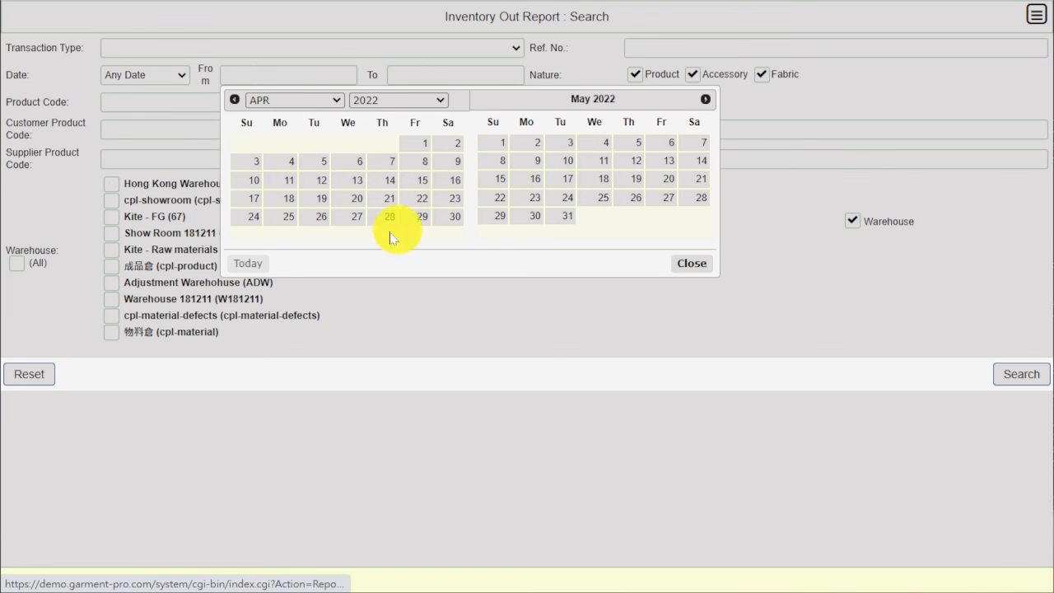
click(247, 264)
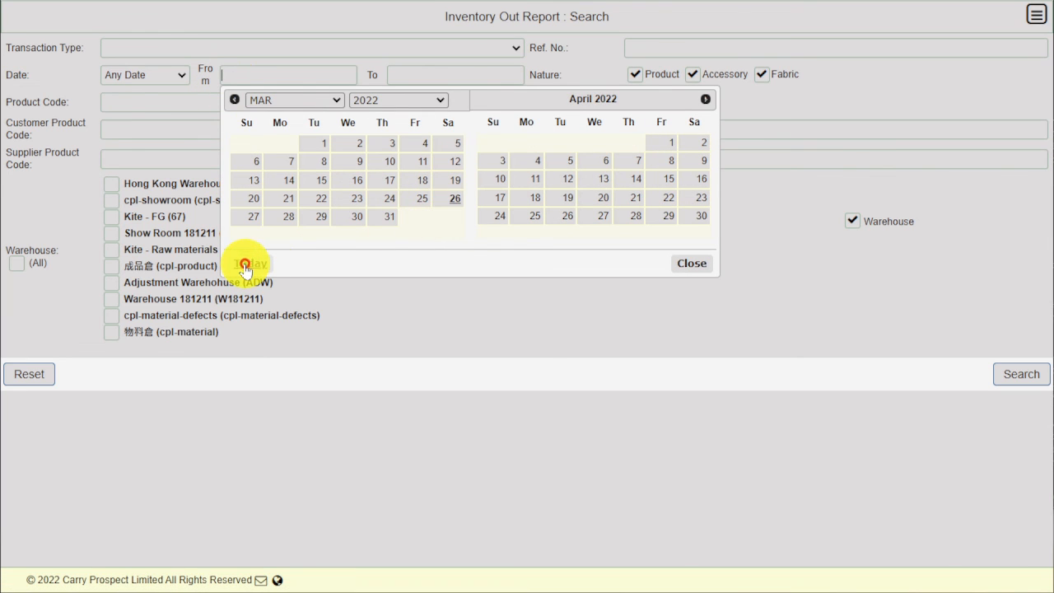
click(442, 202)
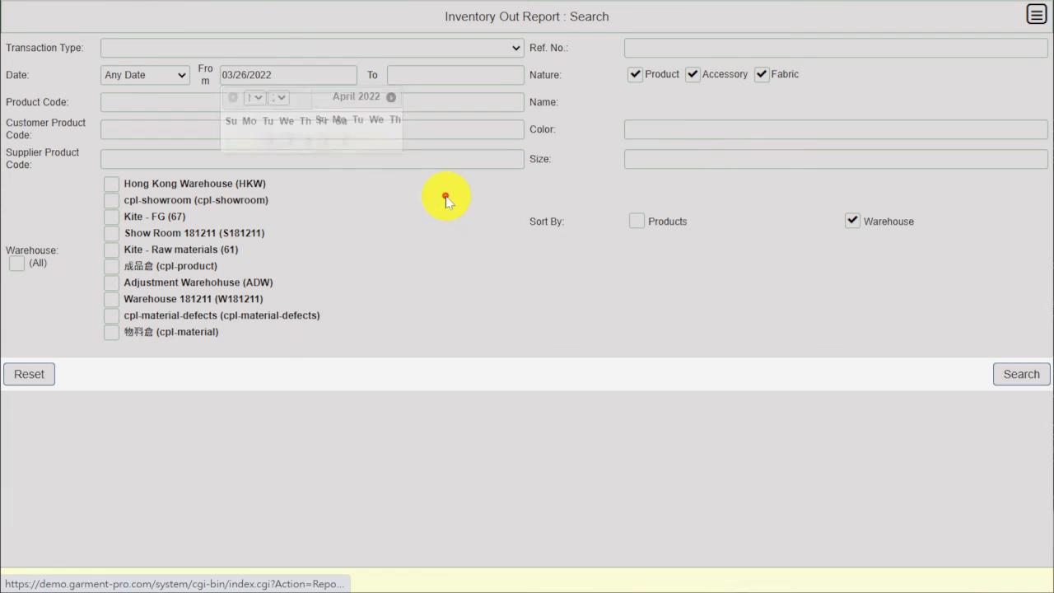
click(112, 266)
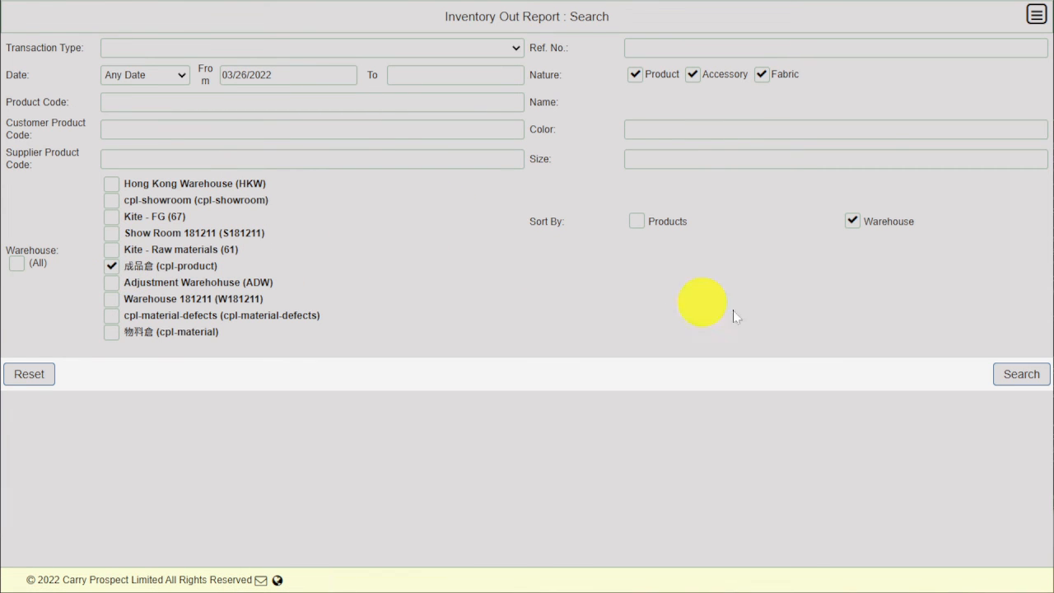
click(1020, 375)
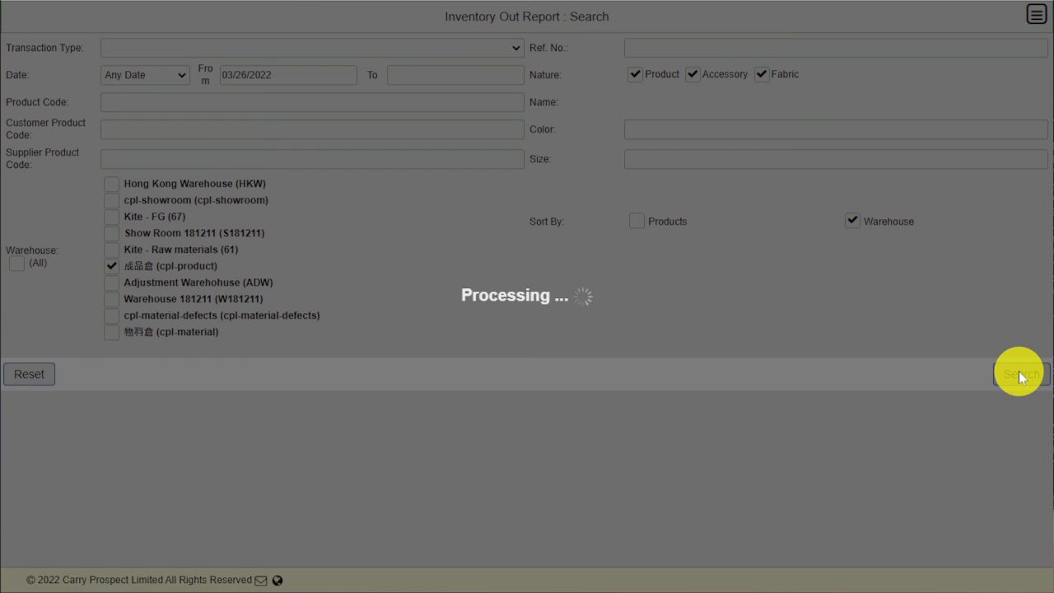